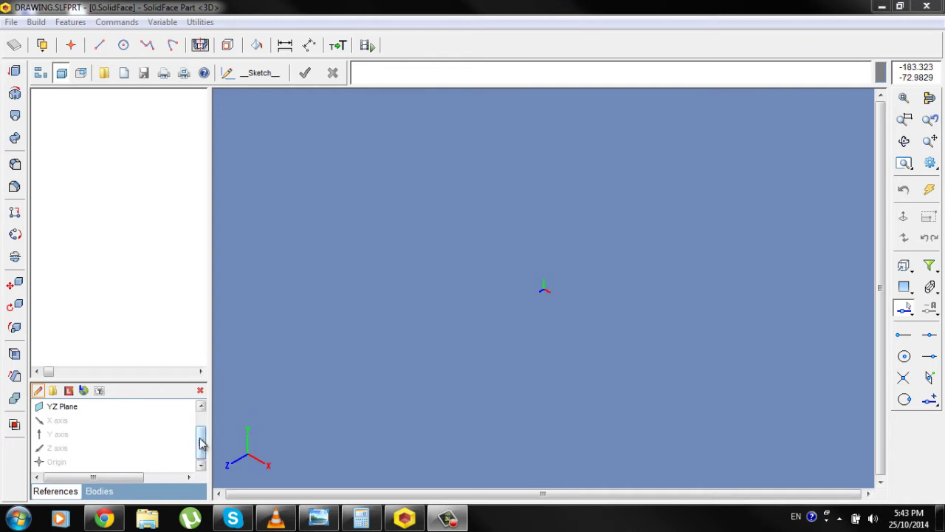
Step: Start a sketch on the XY plane and draw a circle of radius 15 centred on the origin
left_click_drag(202, 438, 202, 418)
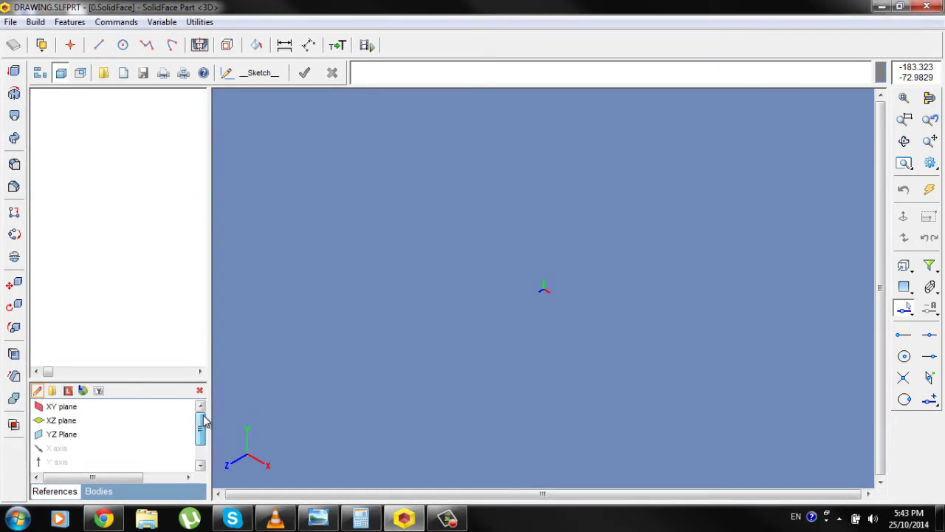
double_click(157, 408)
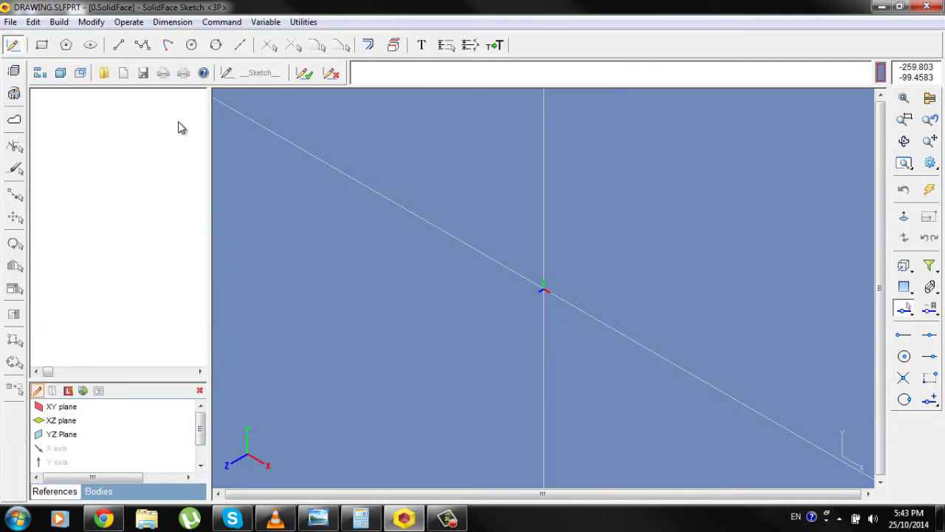
left_click(191, 44)
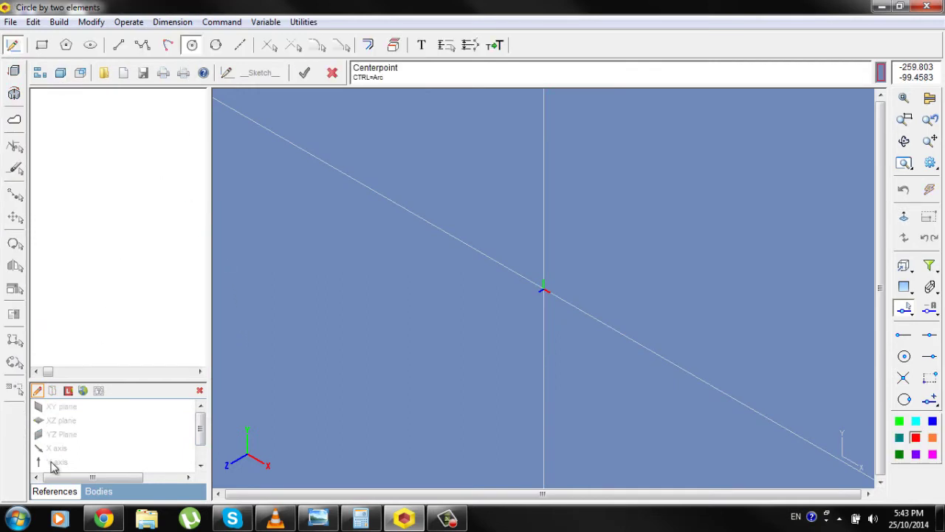
scroll(54, 463, "down", 1)
left_click(74, 464)
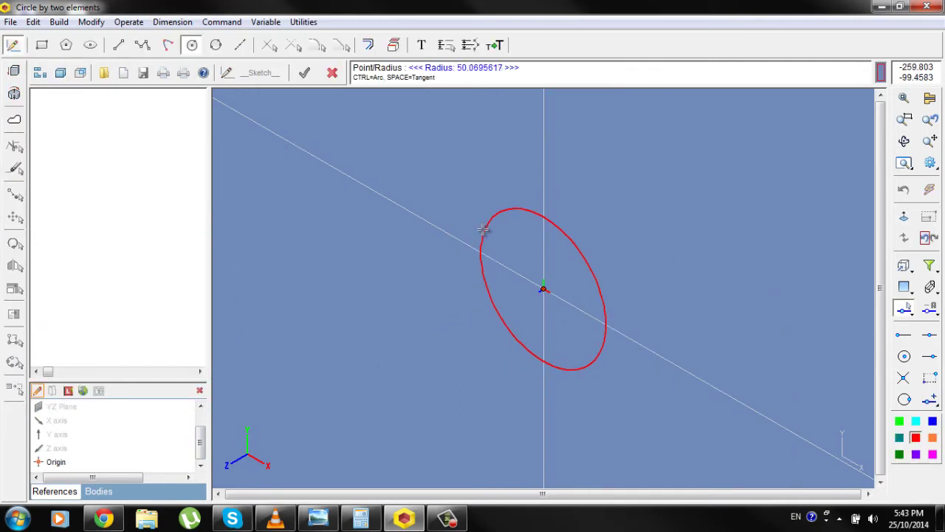
right_click(483, 166)
left_click(467, 77)
type("15")
key("Return")
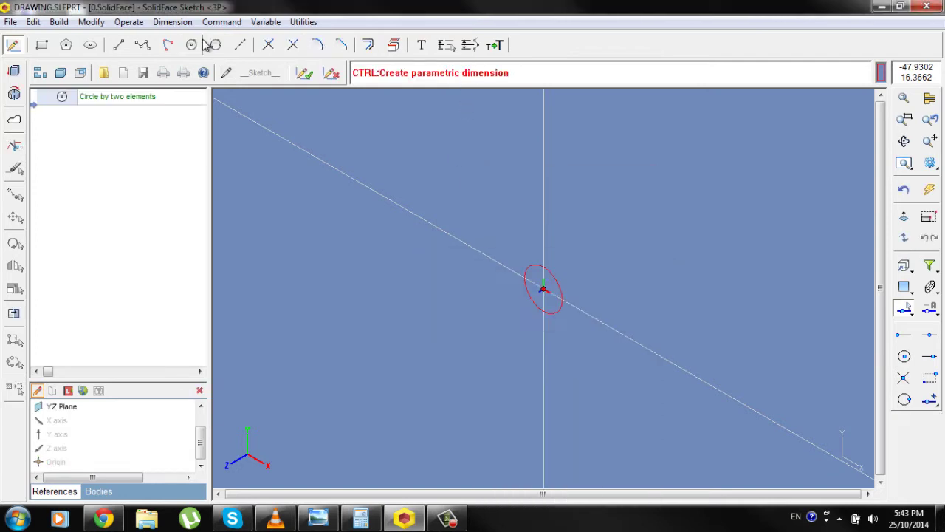
Step: Add a concentric circle of radius 14.5 centred on the origin
left_click(193, 46)
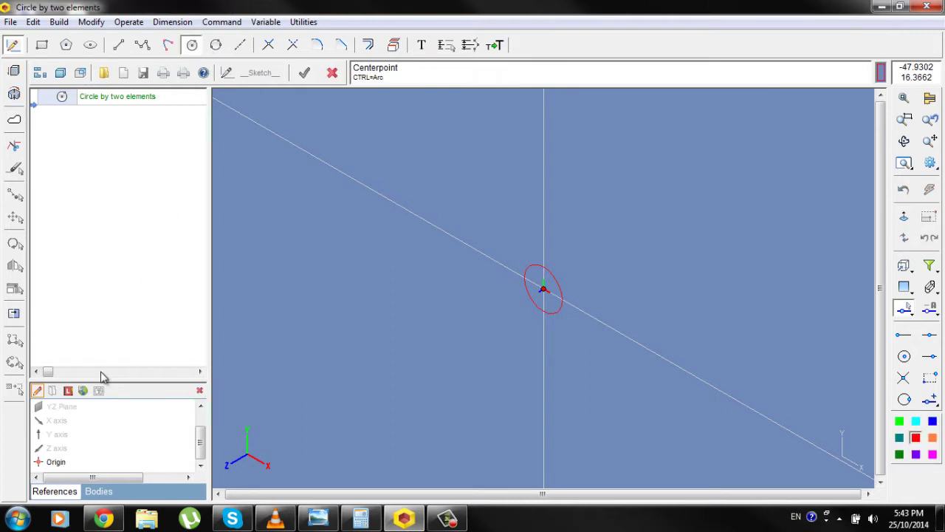
left_click(74, 462)
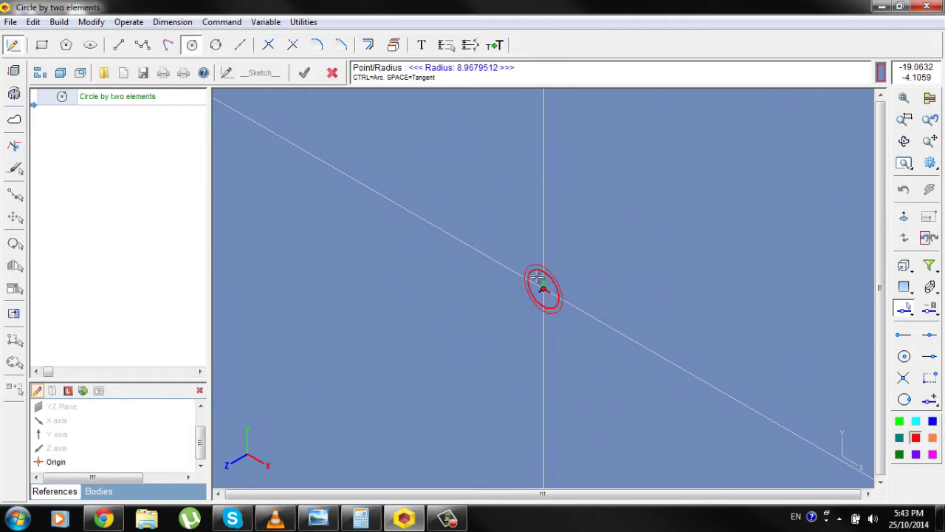
right_click(537, 278)
left_click(457, 80)
type("1")
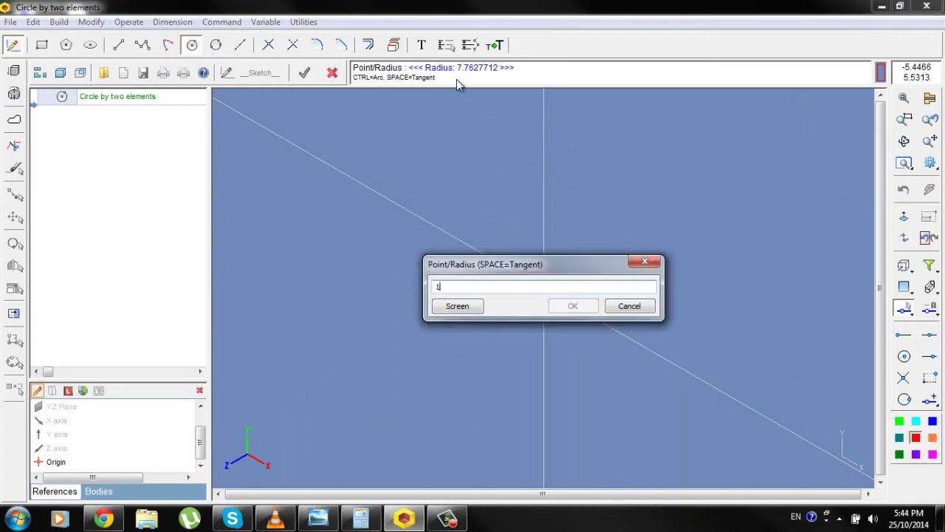
type("4.5")
key("Return")
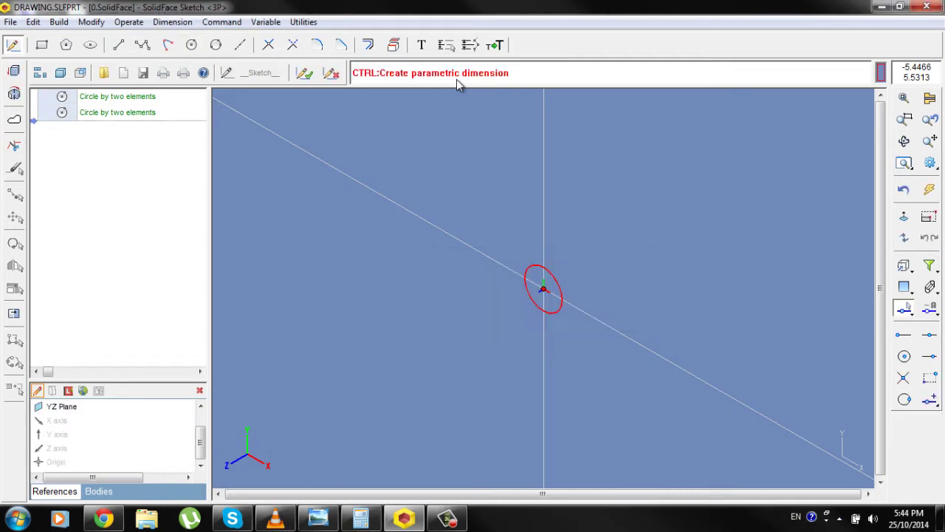
Step: Extrude the two concentric circles as a thin ring with a distance of 10
left_click(14, 72)
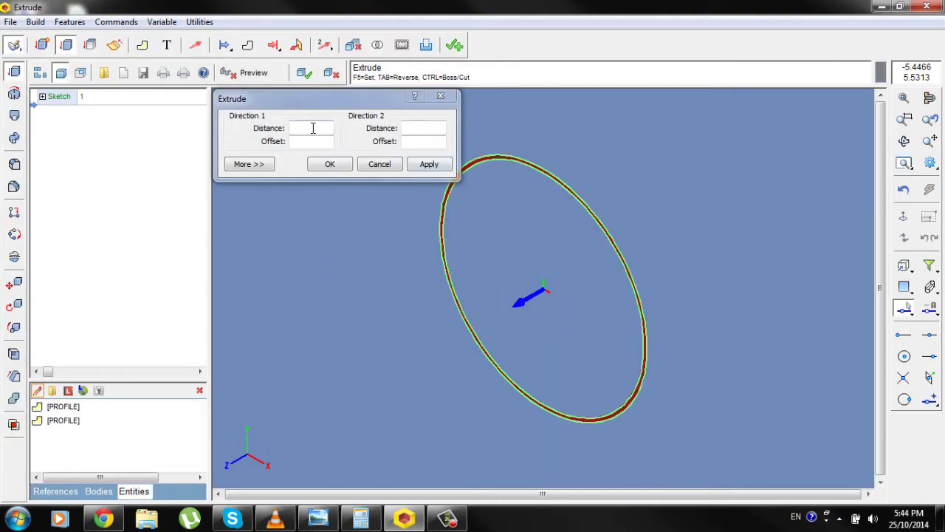
left_click(312, 128)
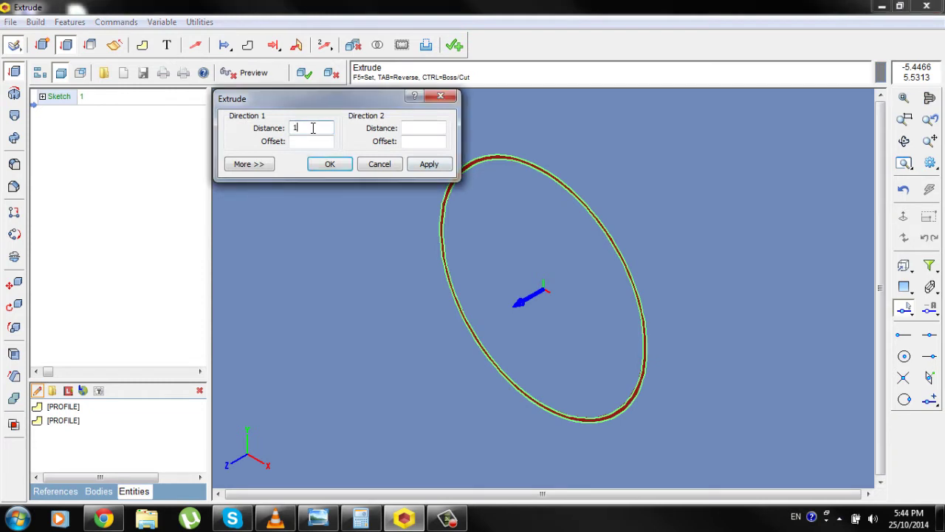
key("Return")
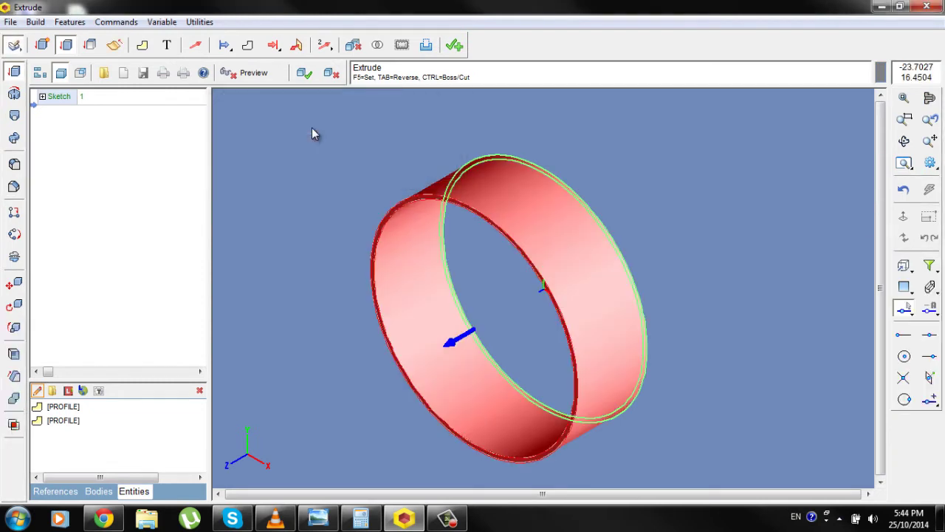
left_click(308, 79)
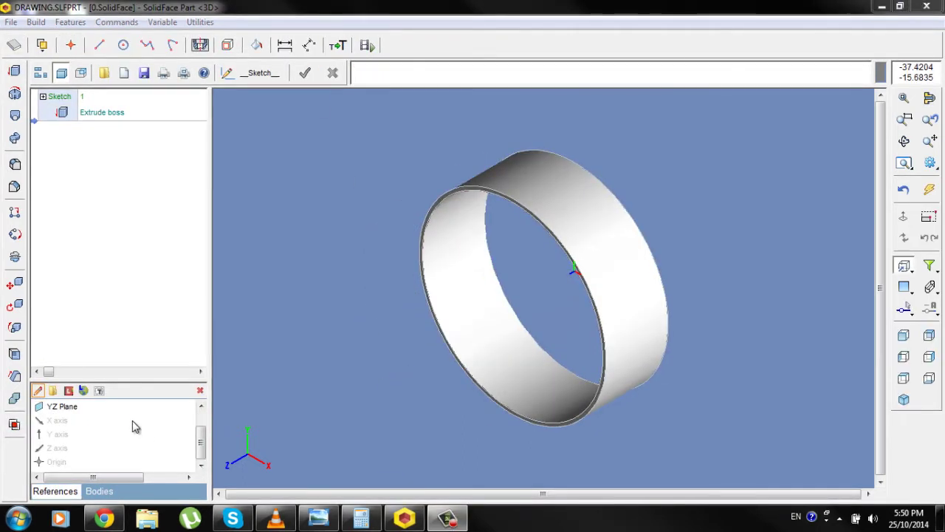
Step: Start a sketch on the YZ plane, viewed face-on, and draw a slanted line across most of the ring's width
left_click(112, 412)
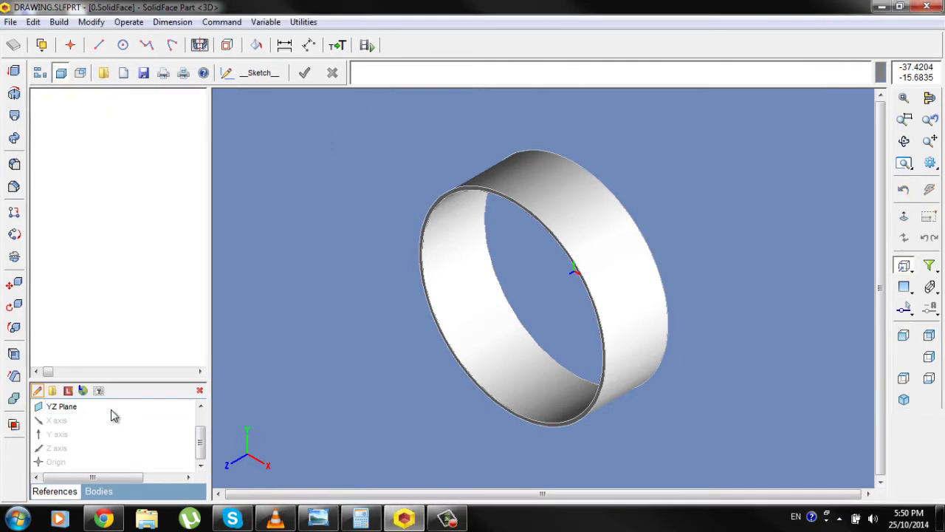
left_click(908, 226)
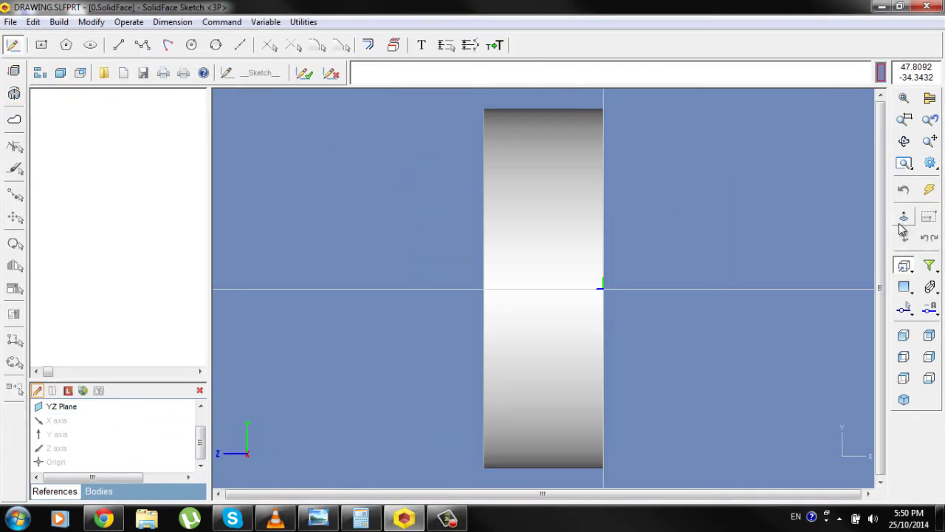
left_click(120, 46)
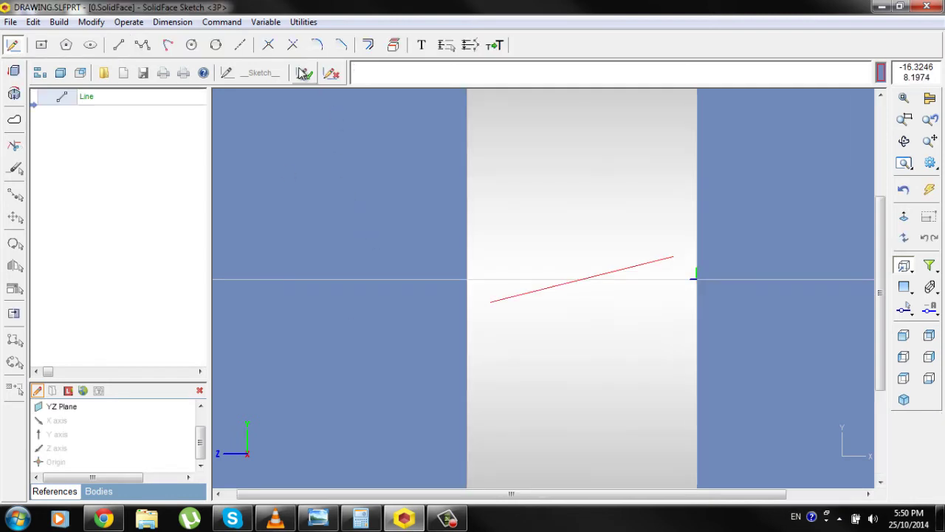
Step: Offset the slanted line below itself and join the ends of both lines to form a closed slanted rectangle
left_click(368, 46)
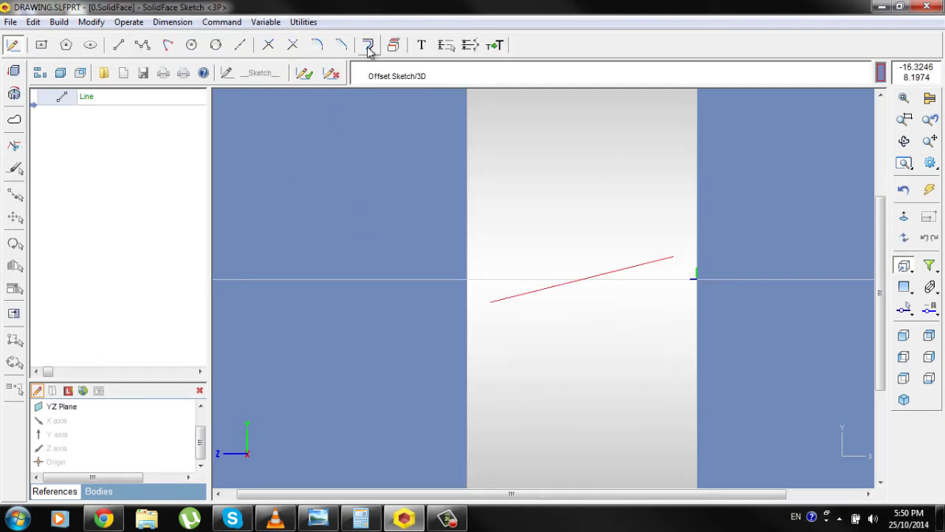
left_click(577, 281)
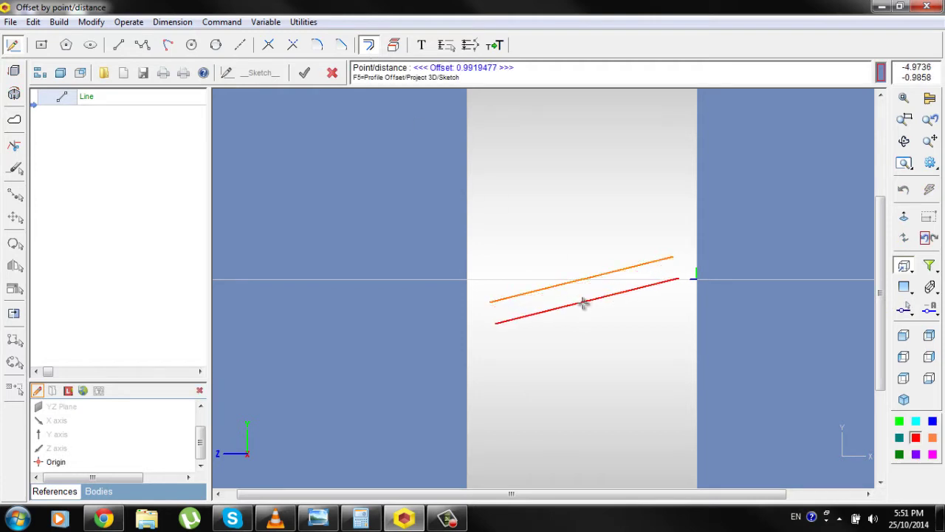
right_click(584, 303)
left_click(470, 68)
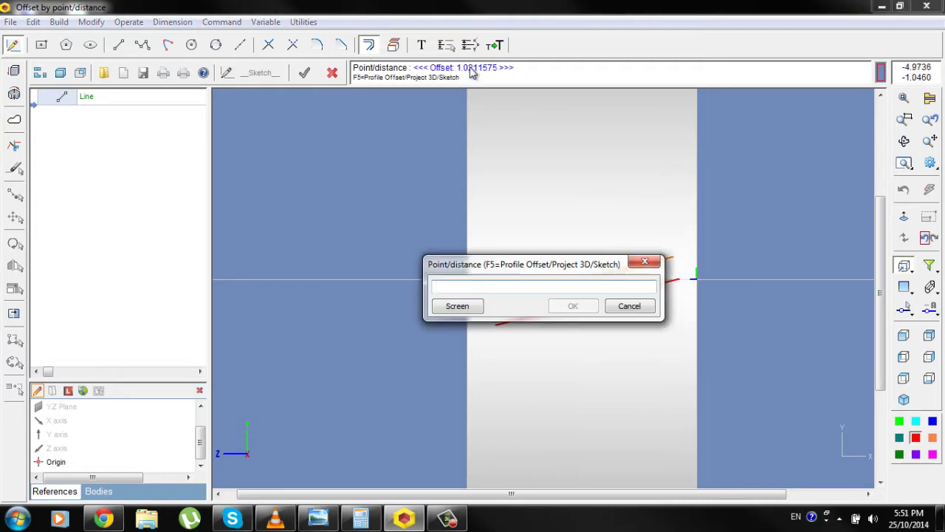
key("Return")
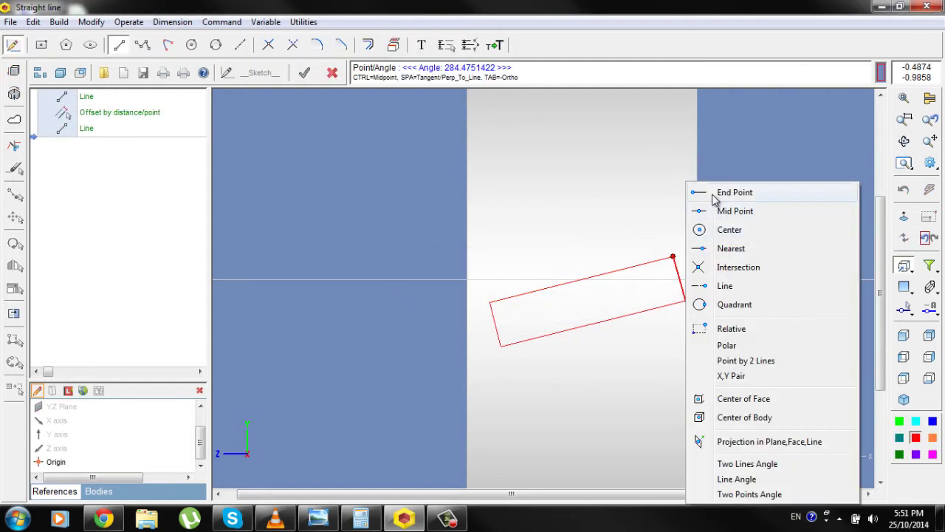
left_click(713, 196)
left_click(681, 303)
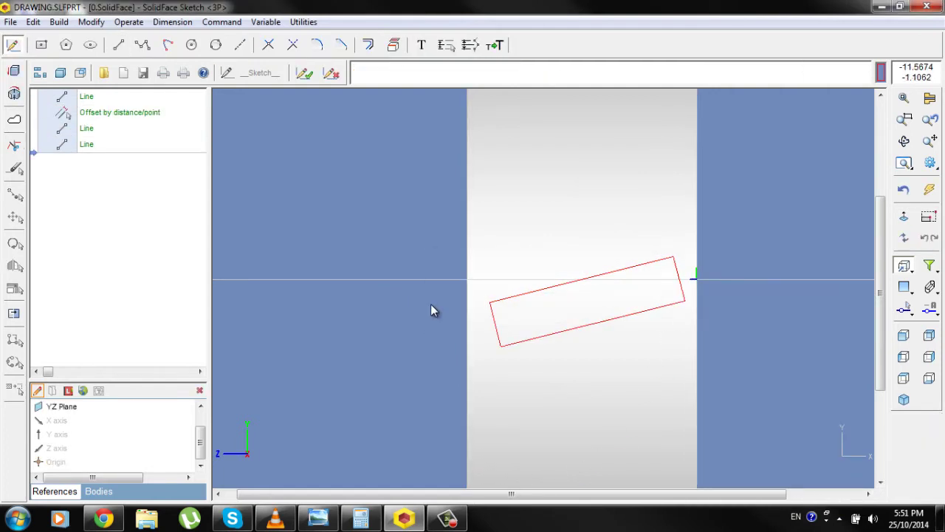
Step: Finish the sketch and extrude-cut the slanted rectangle through one side of the ring's wall
left_click(304, 74)
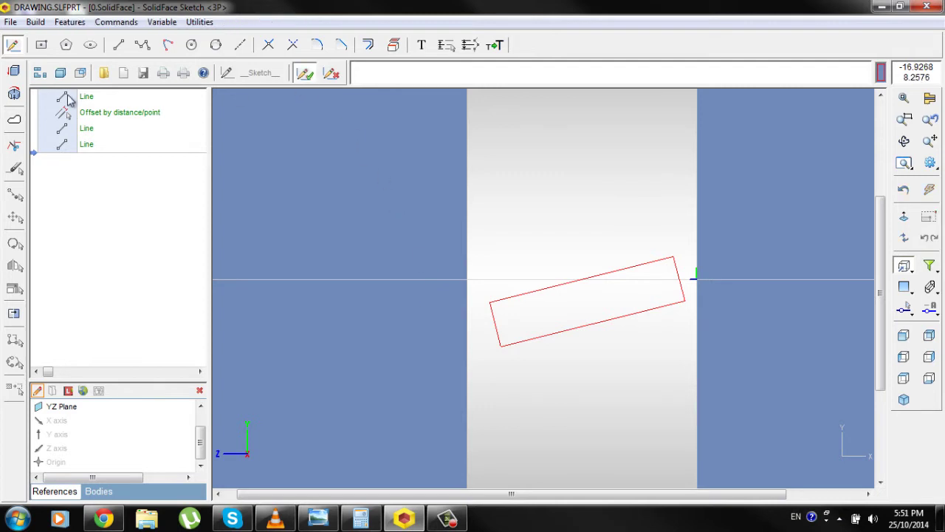
left_click(14, 74)
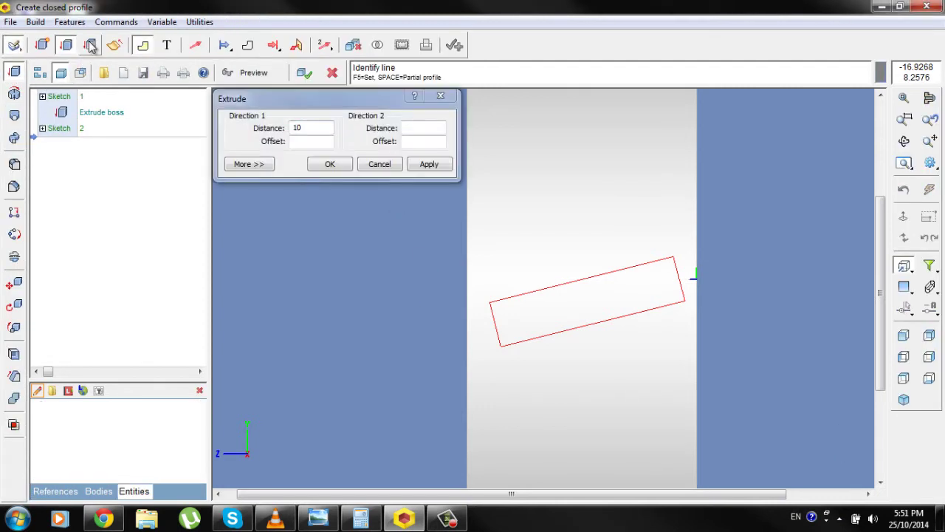
left_click(553, 313)
left_click(305, 74)
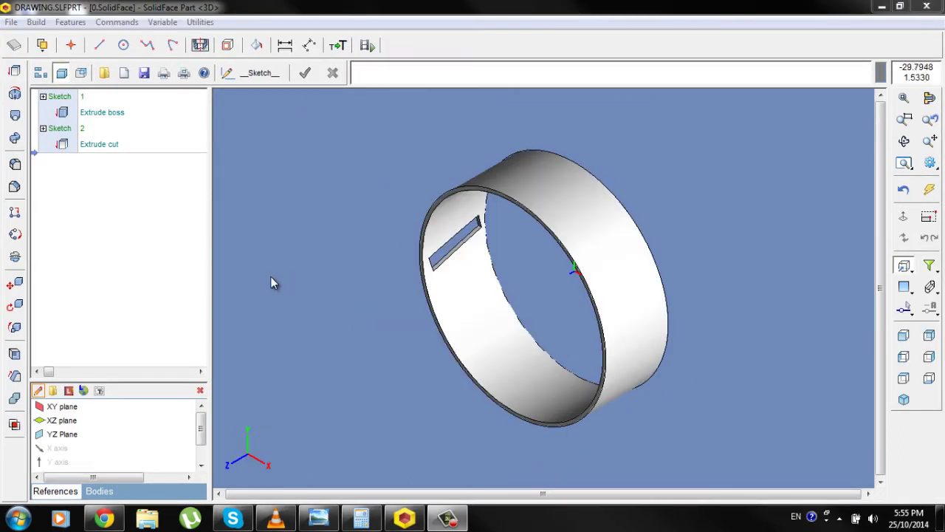
Step: Create a circular pattern of the slot cut around the ring's central axis with quantity 30 and angle 12
left_click(15, 234)
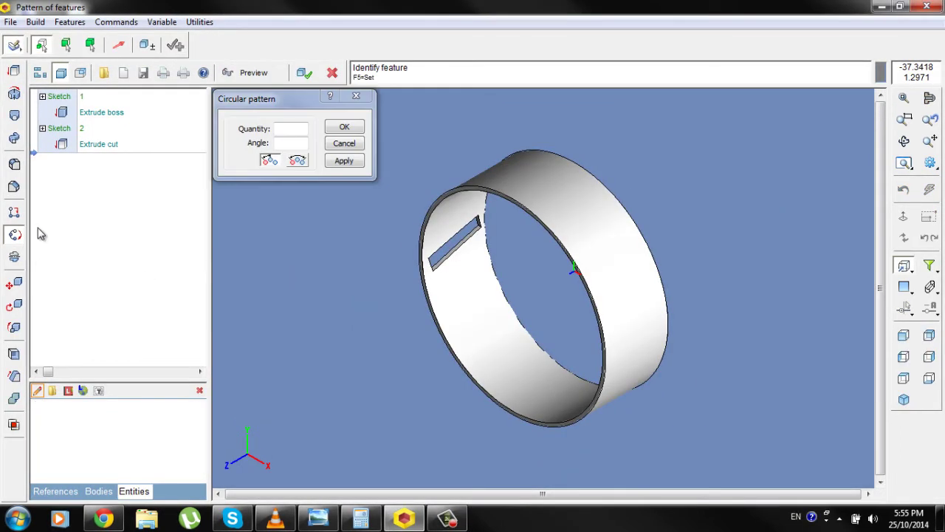
left_click(97, 146)
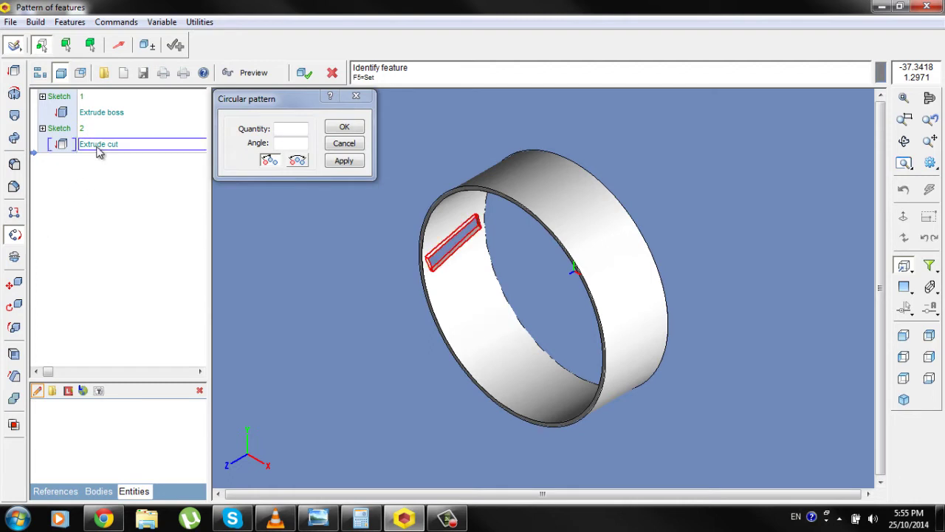
left_click(97, 147)
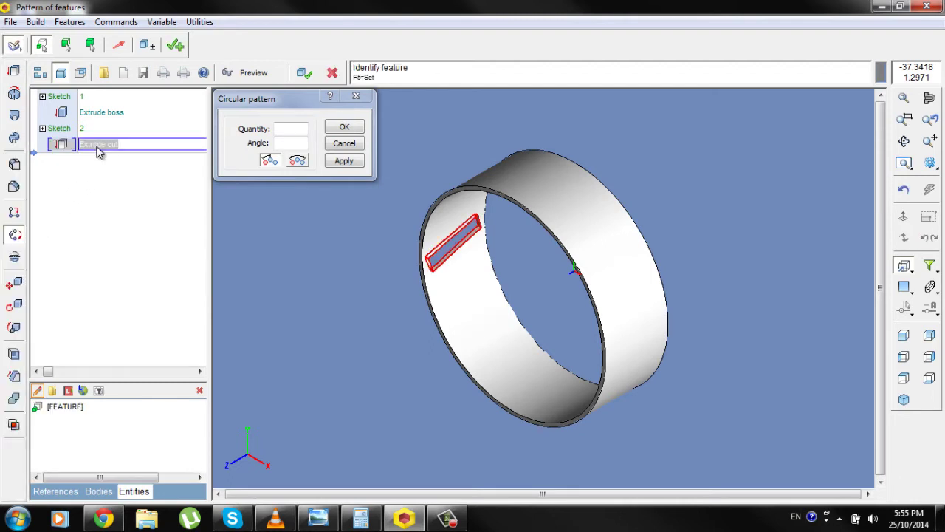
left_click(119, 47)
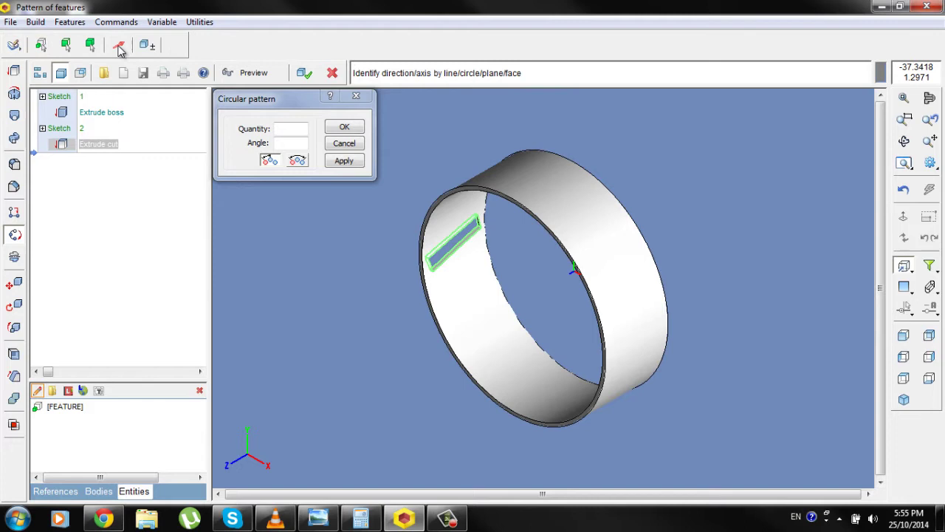
left_click(568, 274)
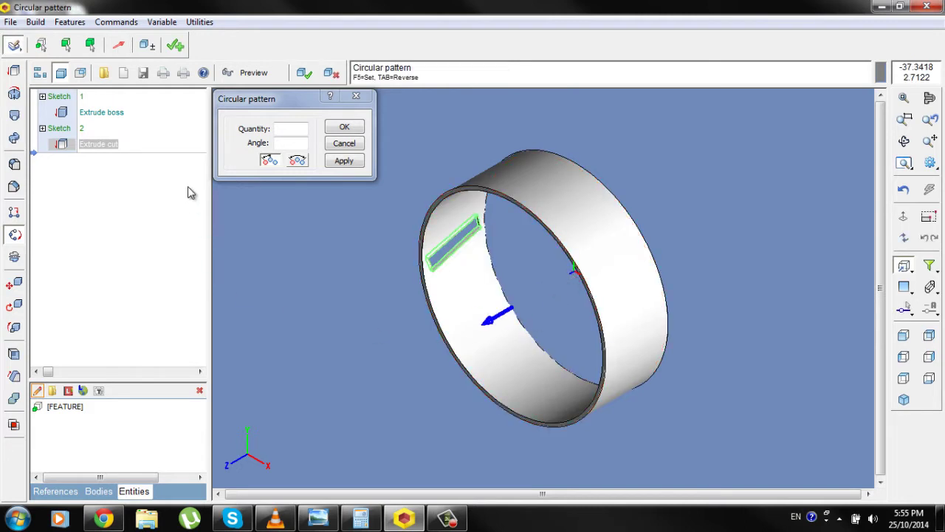
left_click(287, 129)
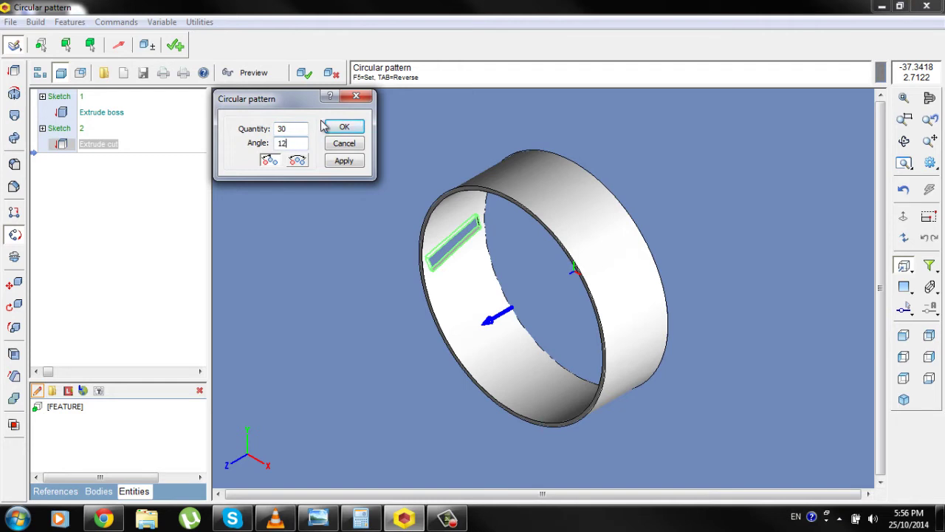
type("12")
left_click(359, 162)
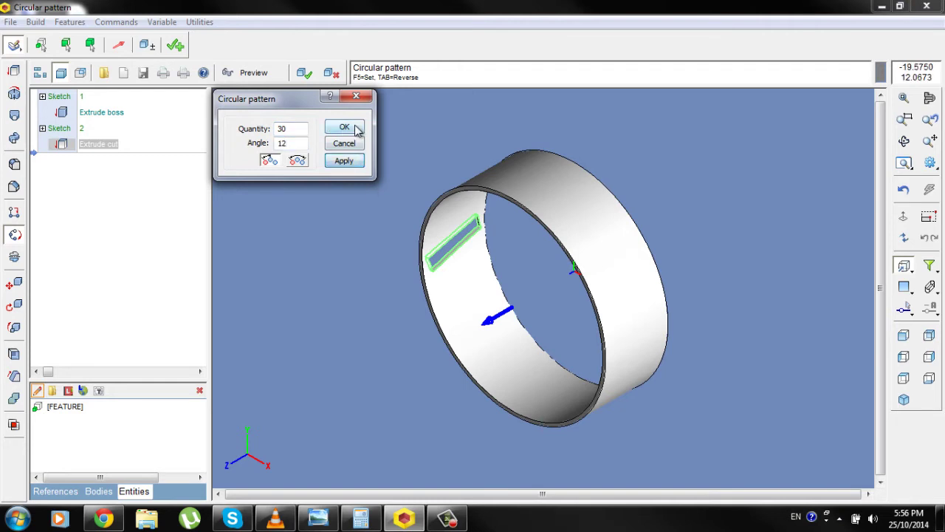
left_click(347, 129)
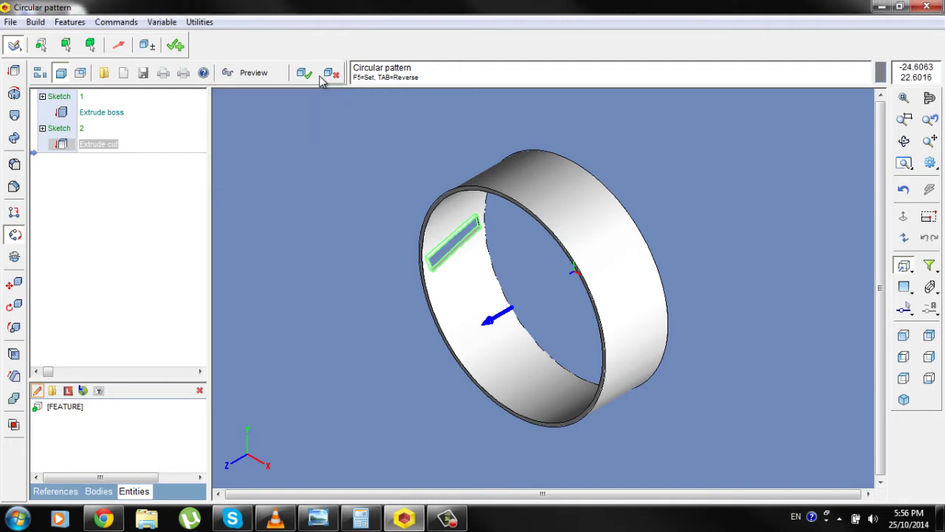
left_click(310, 74)
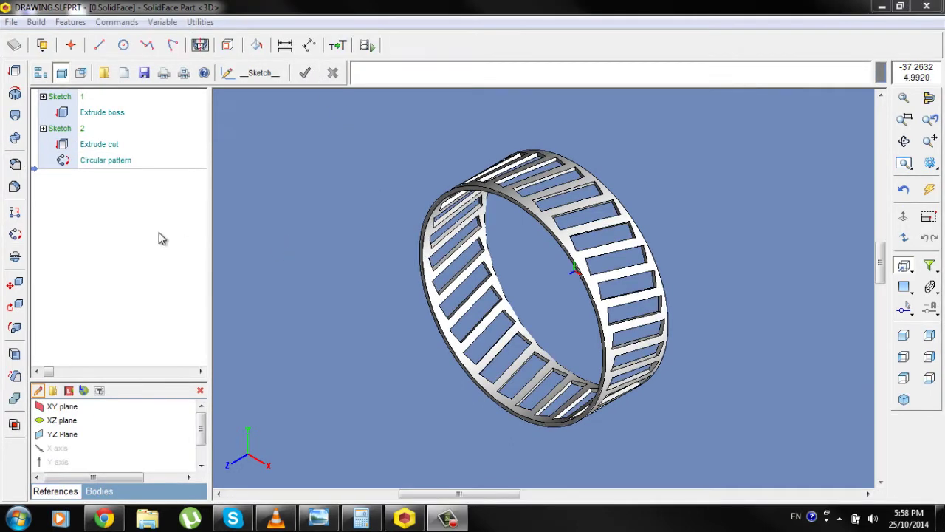
Step: Fillet the corner edges of the slots around the ring to round their ends
left_click(18, 168)
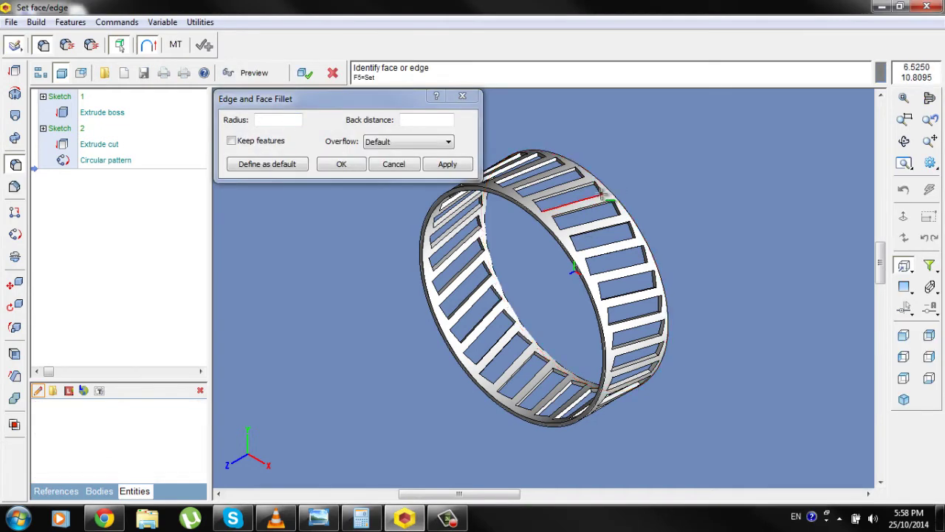
middle_click_drag(609, 181, 584, 192)
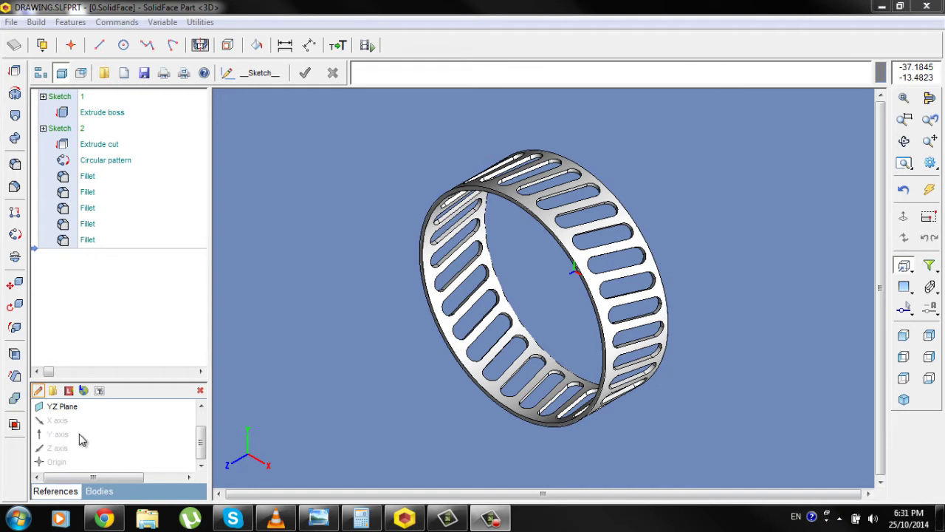
Step: Start a sketch on the XY plane, viewed face-on, and place a double centerline at the origin
scroll(194, 442, "up", 1)
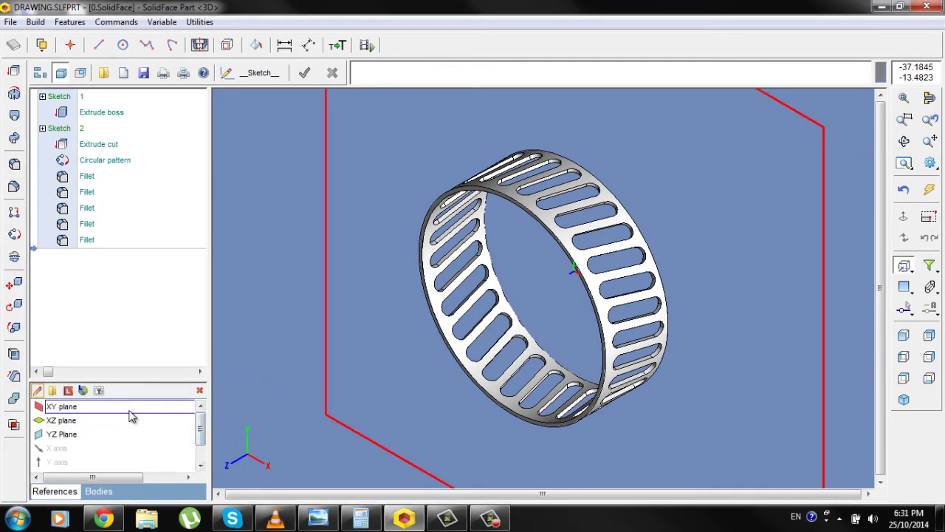
double_click(65, 406)
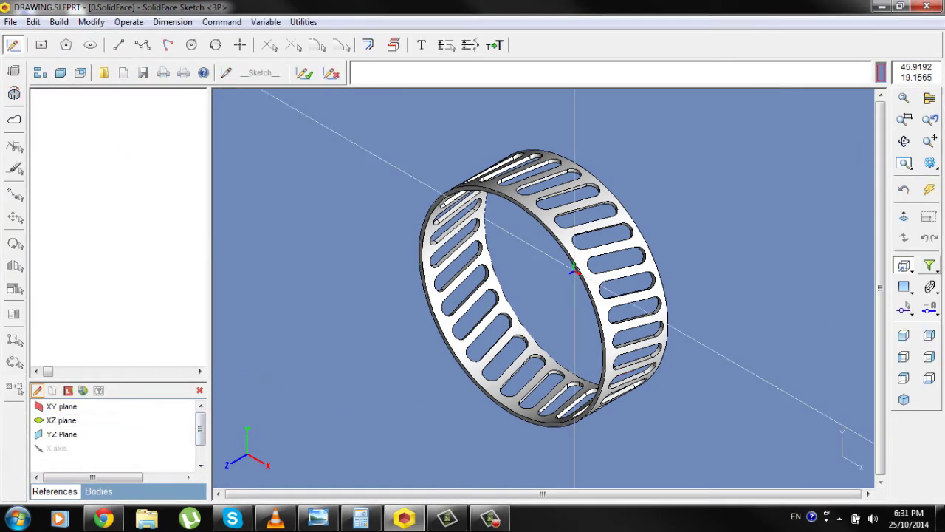
left_click(905, 219)
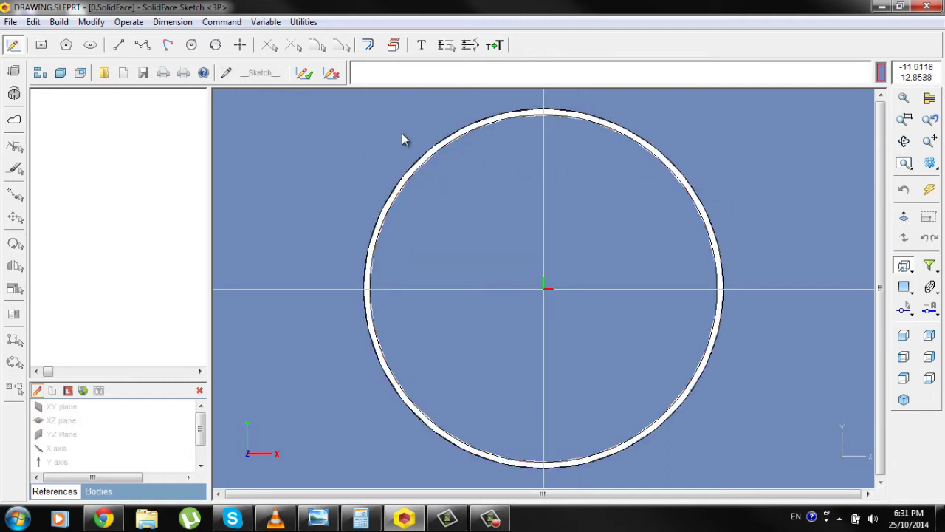
left_click(240, 46)
scroll(126, 428, "down", 2)
left_click(92, 463)
left_click(706, 148)
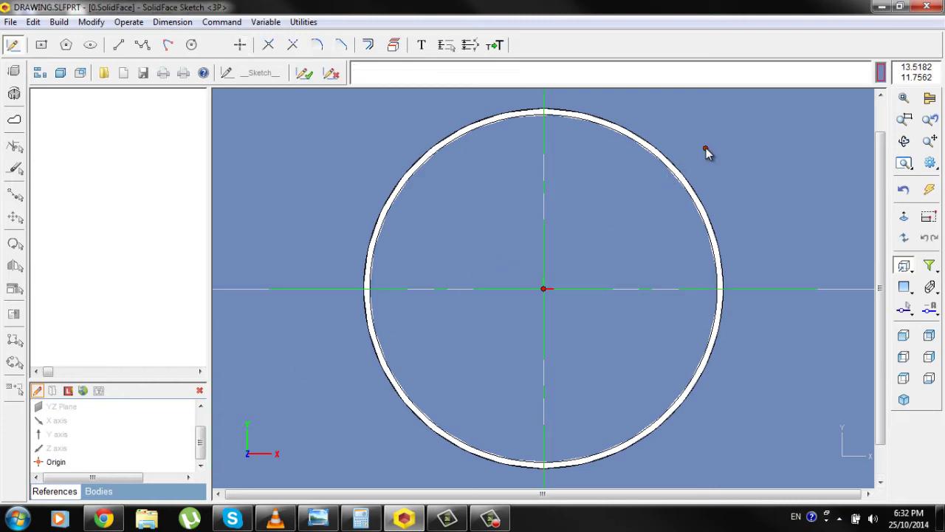
Step: Offset the horizontal centerline upward by 12
left_click(368, 45)
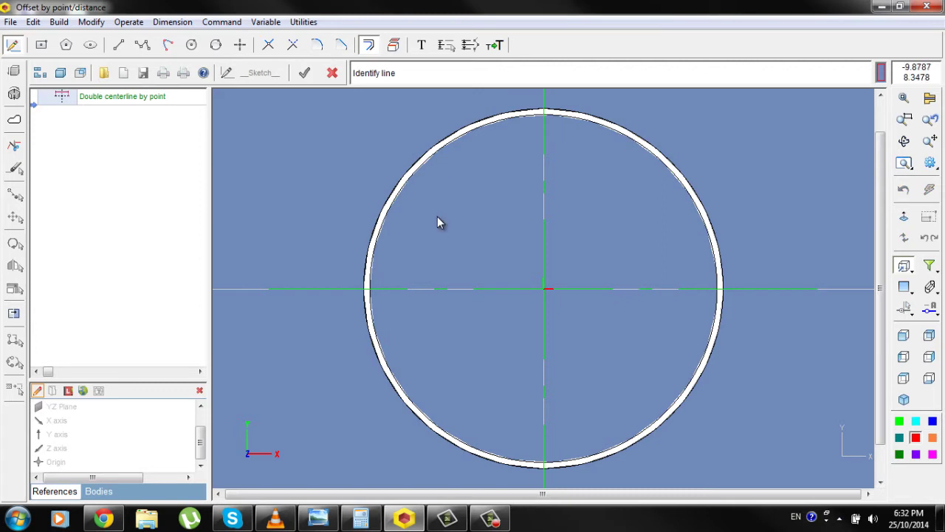
left_click(587, 294)
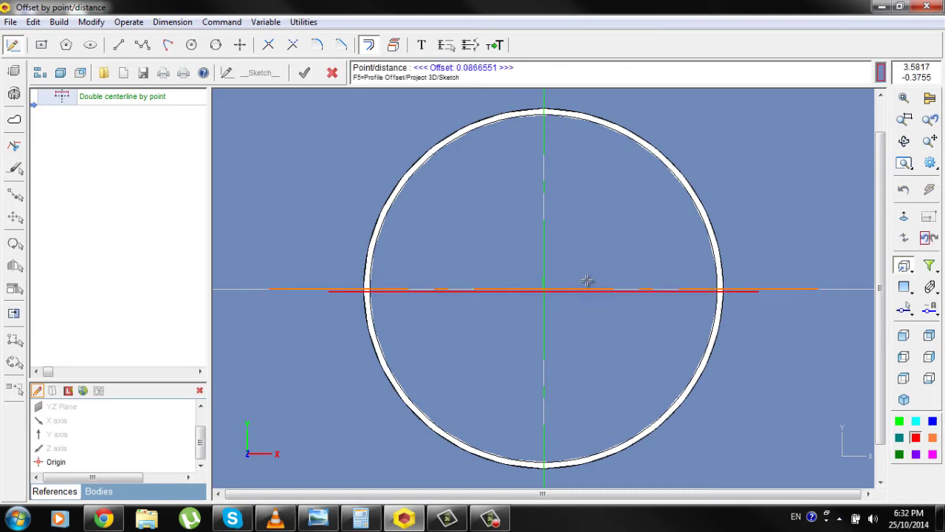
right_click(579, 187)
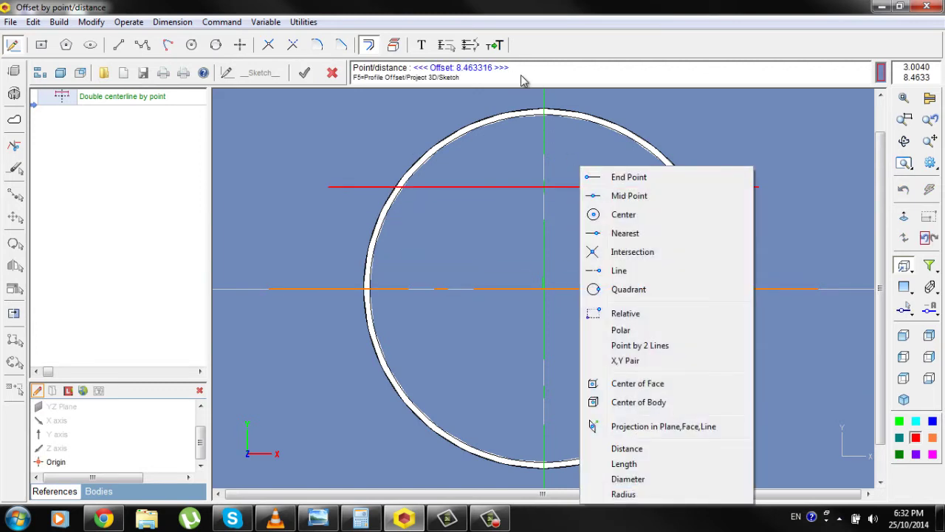
left_click(521, 73)
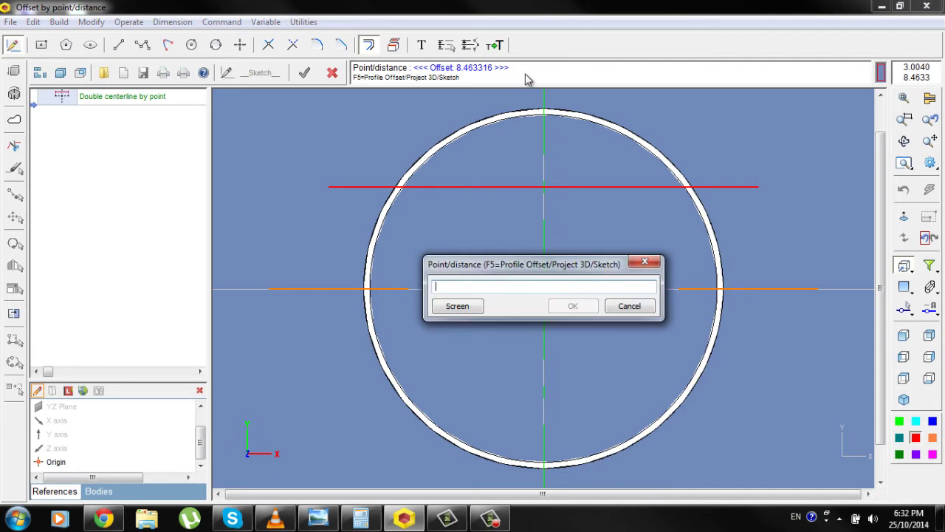
type("12")
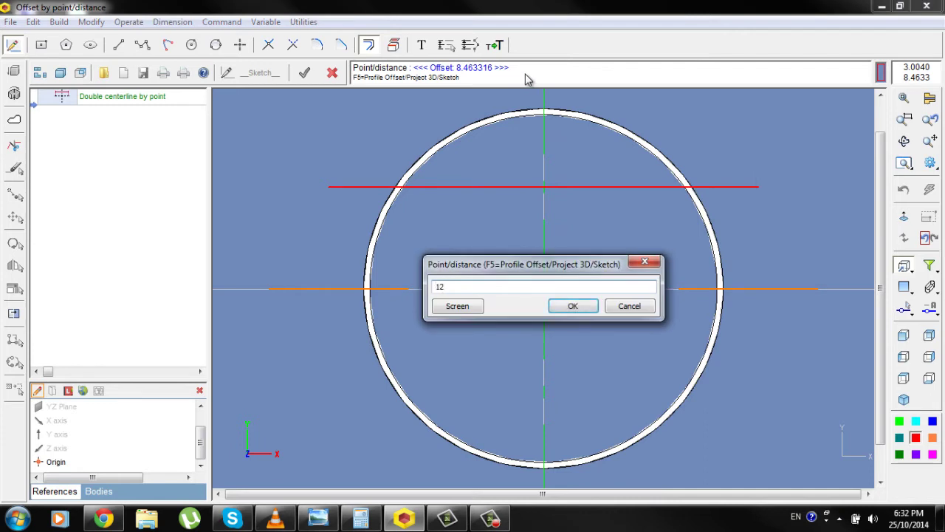
key("Return")
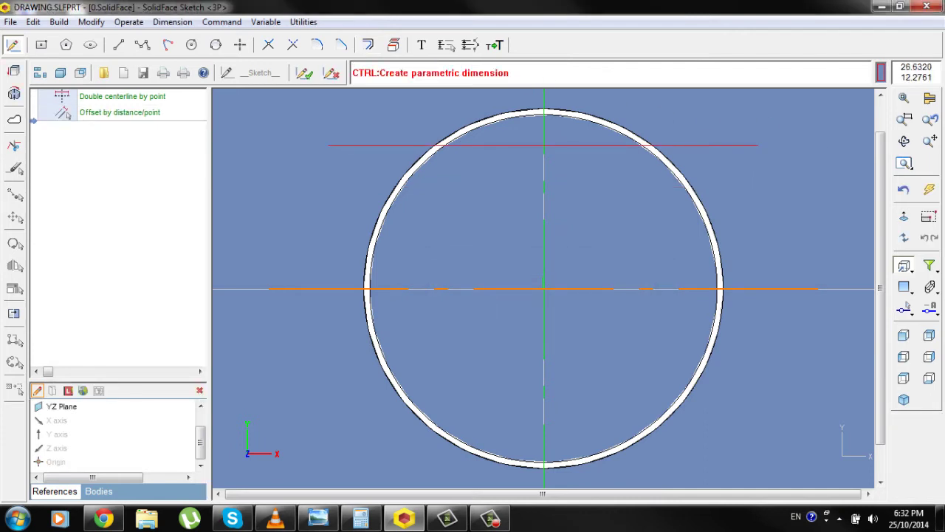
Step: Offset the new horizontal line upward by 10, above the ring
left_click_drag(877, 158, 875, 125)
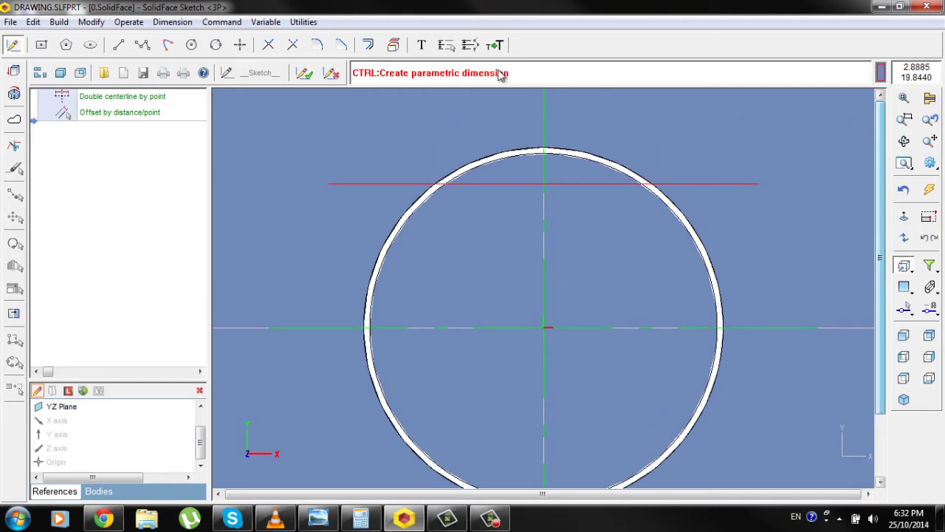
left_click(371, 46)
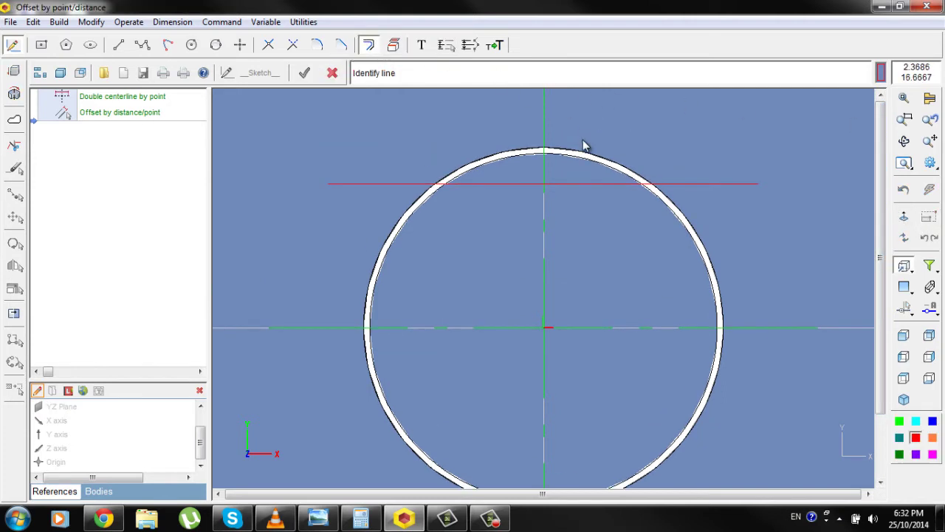
left_click(688, 183)
right_click(680, 128)
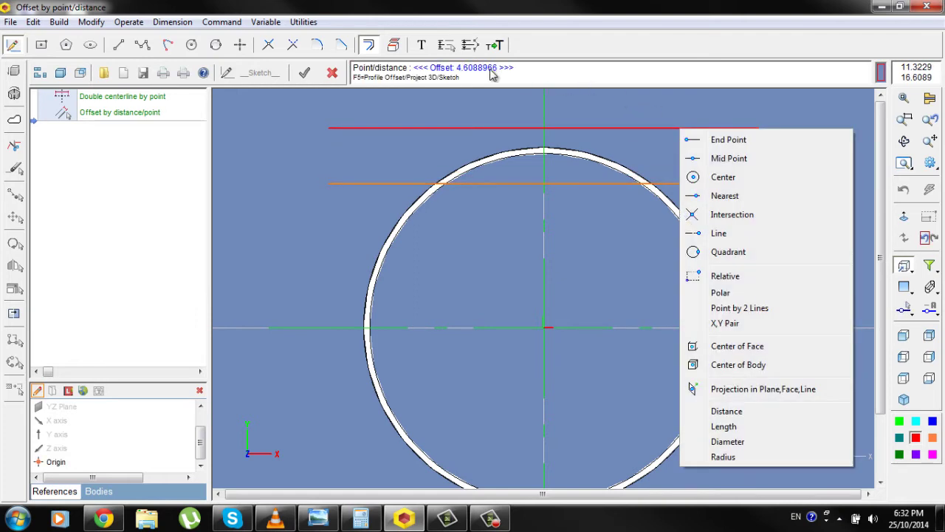
left_click(491, 70)
type("10")
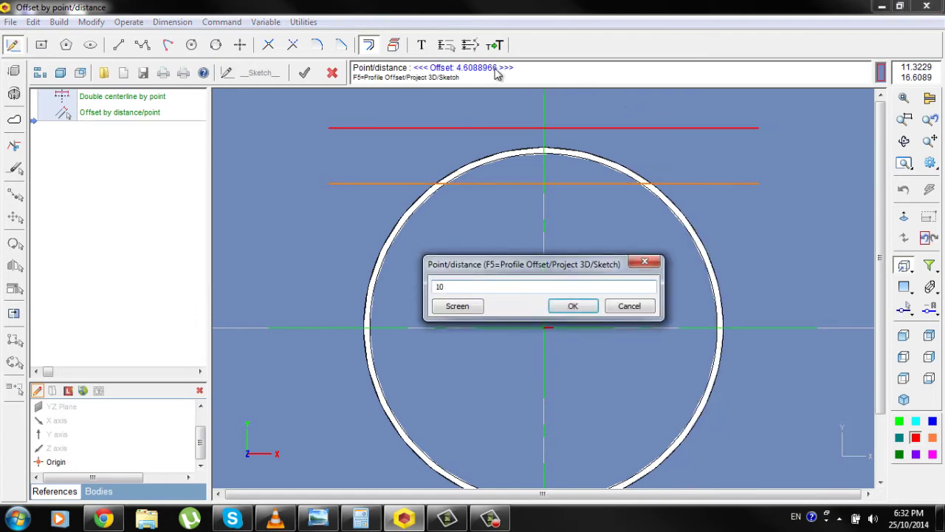
key("Return")
left_click_drag(885, 208, 879, 148)
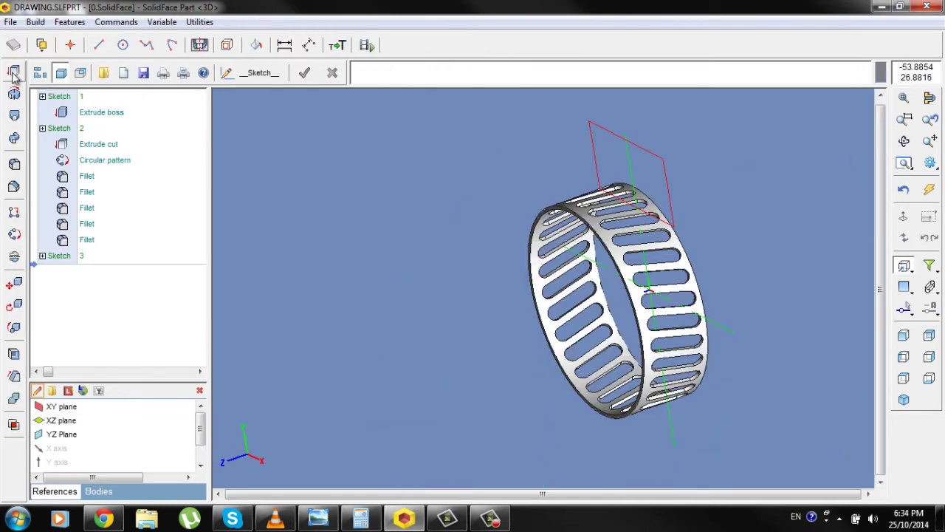
Step: Extrude the closed rectangle above the ring as a boss in two directions, with distances 11 and 1
left_click(13, 74)
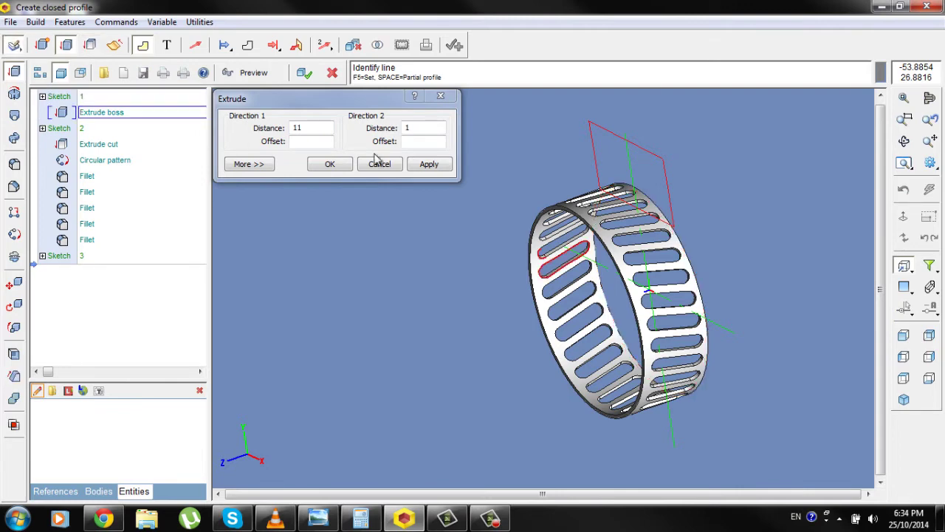
left_click(620, 133)
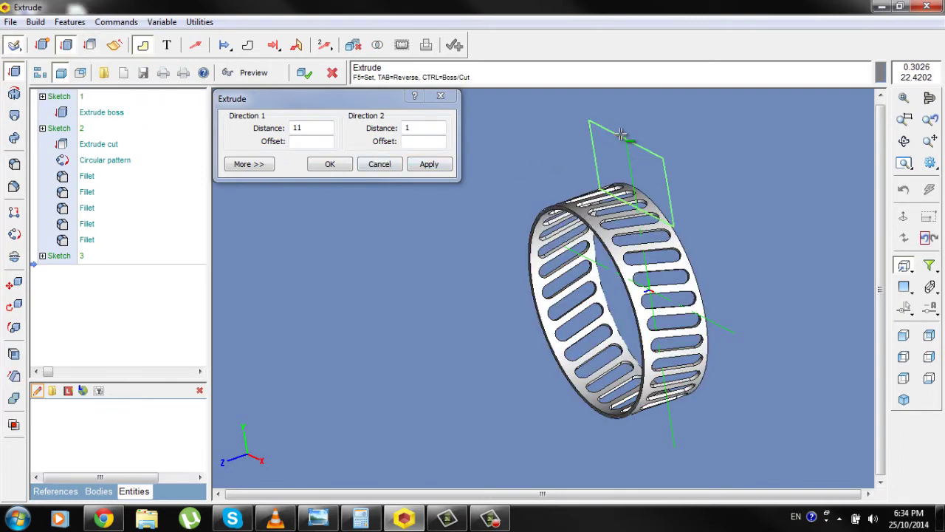
left_click(328, 48)
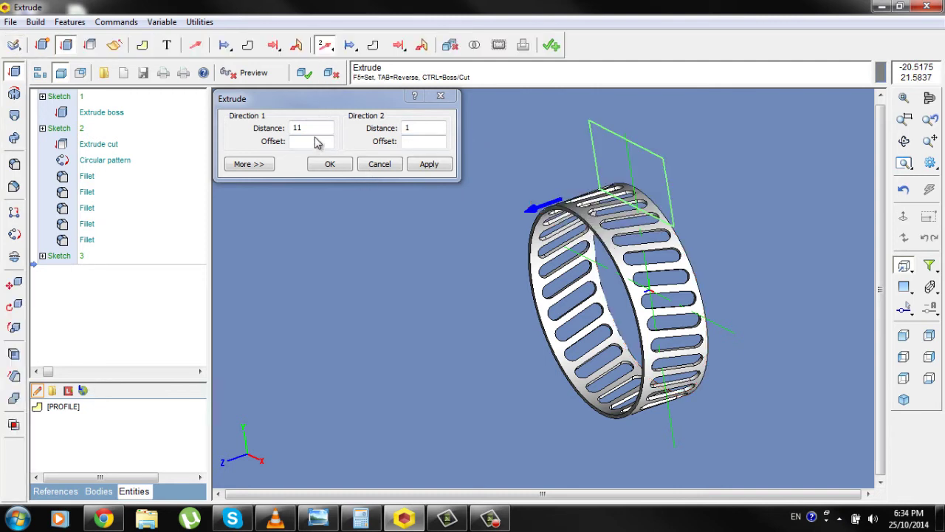
double_click(290, 128)
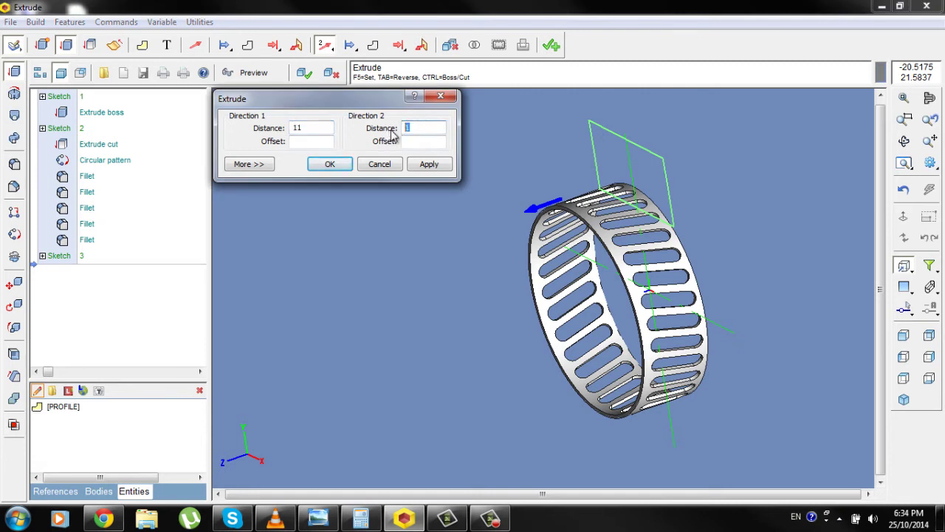
left_click(429, 165)
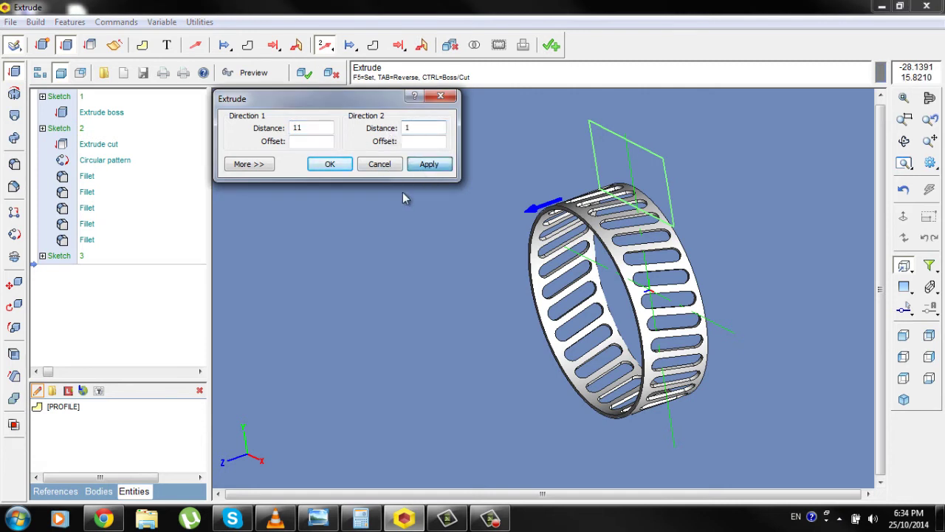
left_click(331, 166)
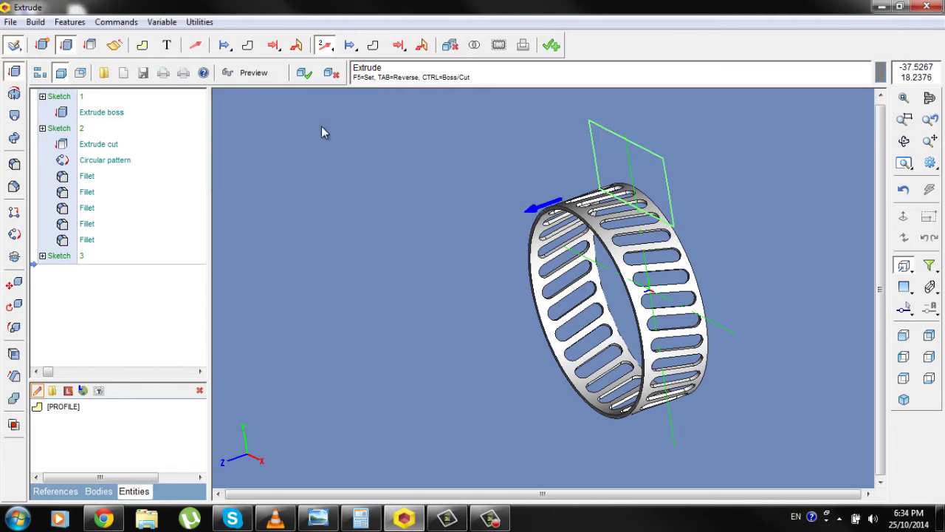
left_click(718, 211)
Step: Fillet the two long upper edges of the block with radius 6
mouse_move(718, 210)
middle_mouse_down()
mouse_move(774, 142)
mouse_move(755, 139)
mouse_move(747, 194)
mouse_move(730, 221)
middle_mouse_up()
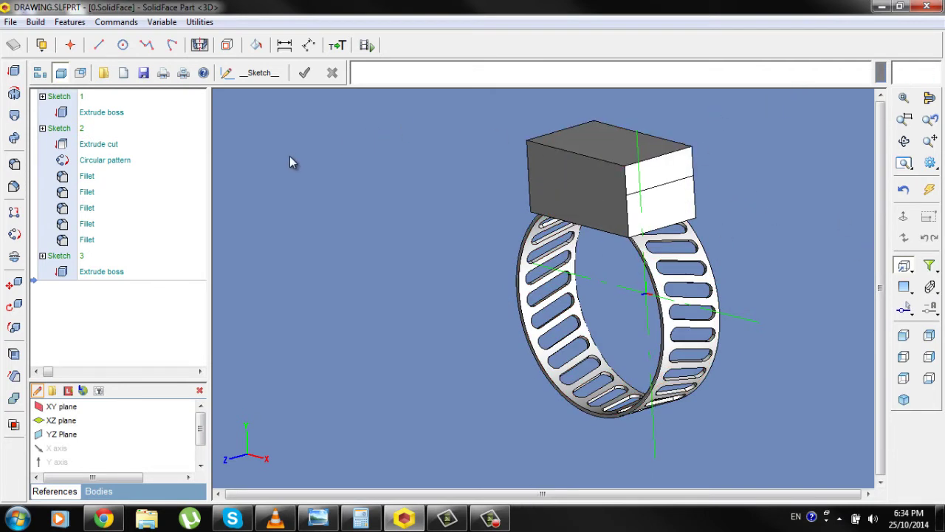
left_click(15, 164)
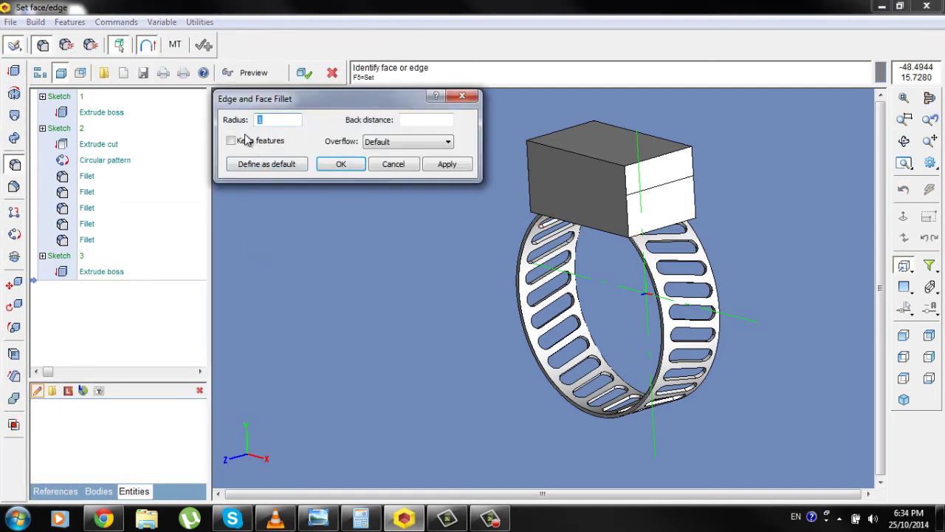
left_click(604, 161)
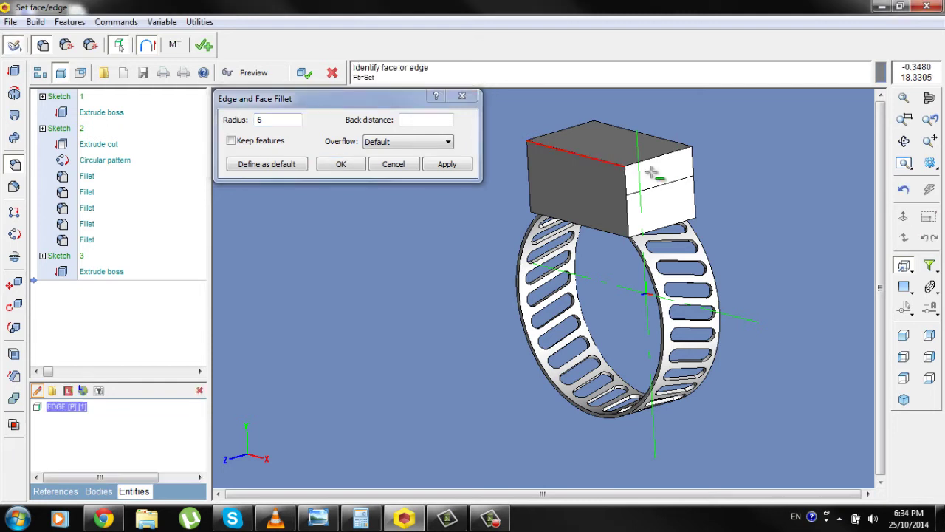
left_click(674, 139)
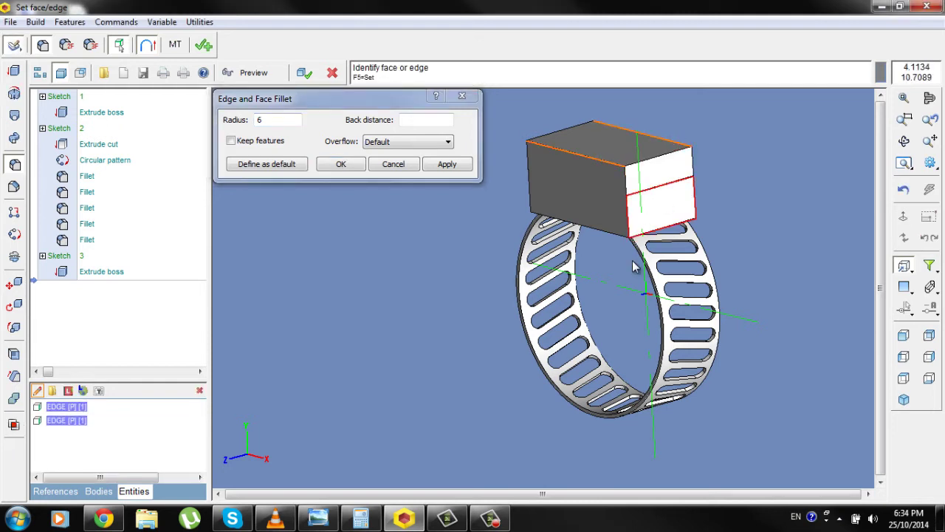
left_click(459, 164)
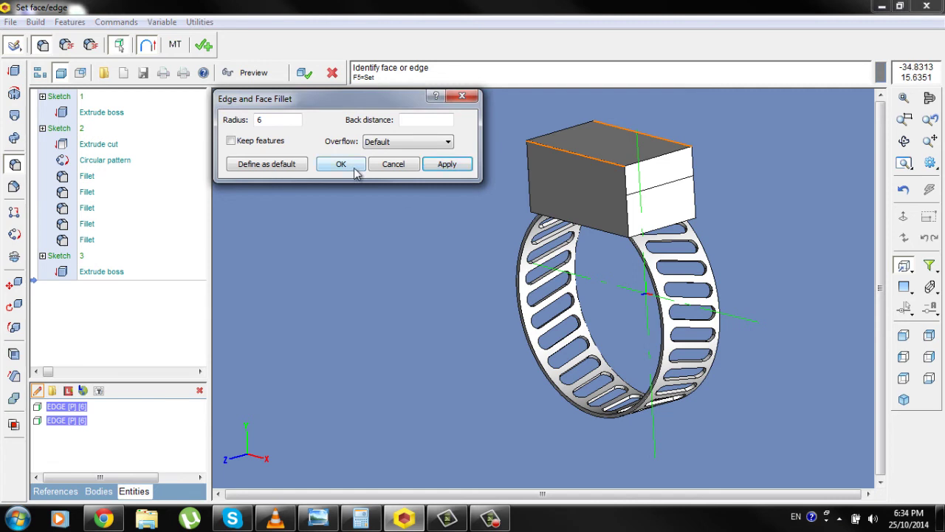
left_click(343, 165)
left_click(305, 74)
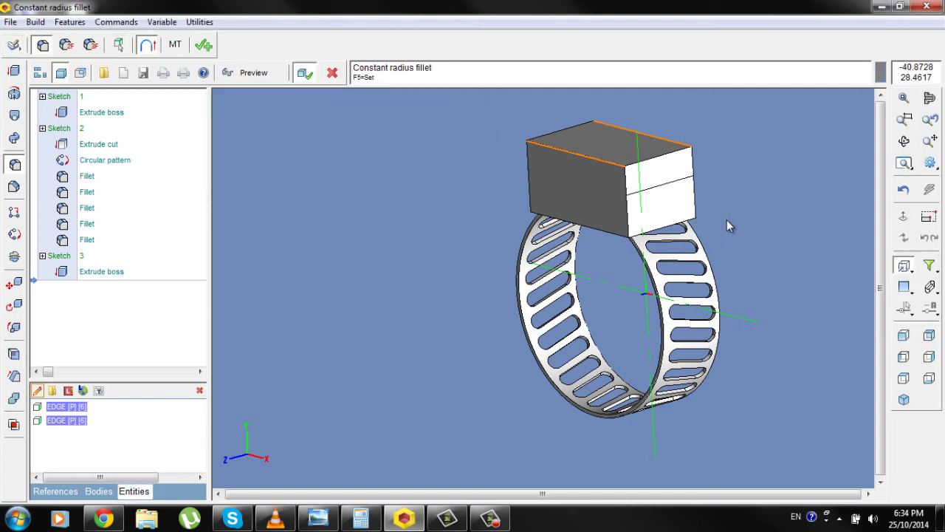
key("Return")
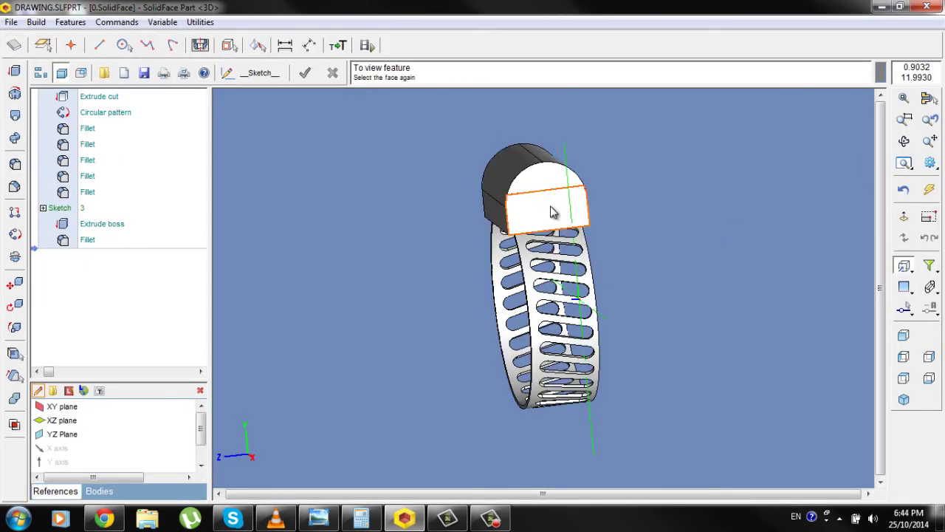
Step: Sketch on the block's flat arched end face a line from the lower edge's midpoint to the top of the arch
left_click(551, 210)
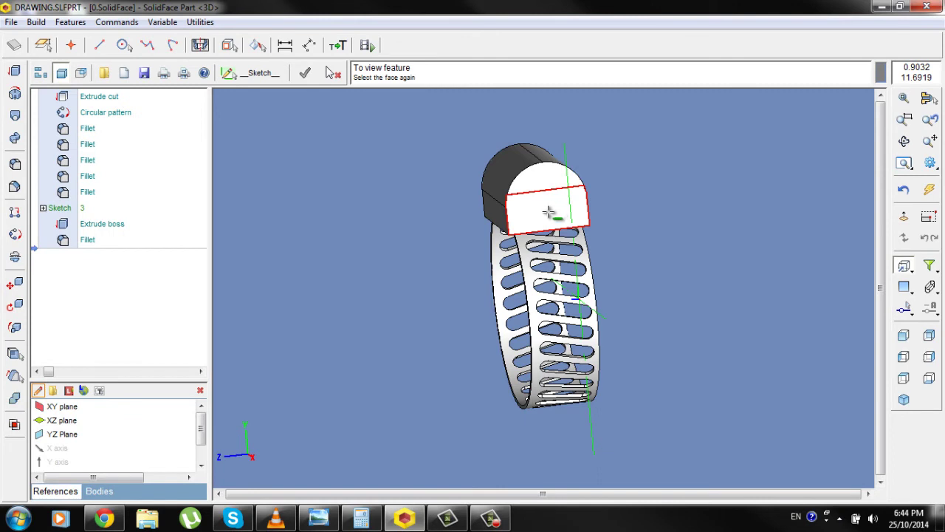
left_click(264, 76)
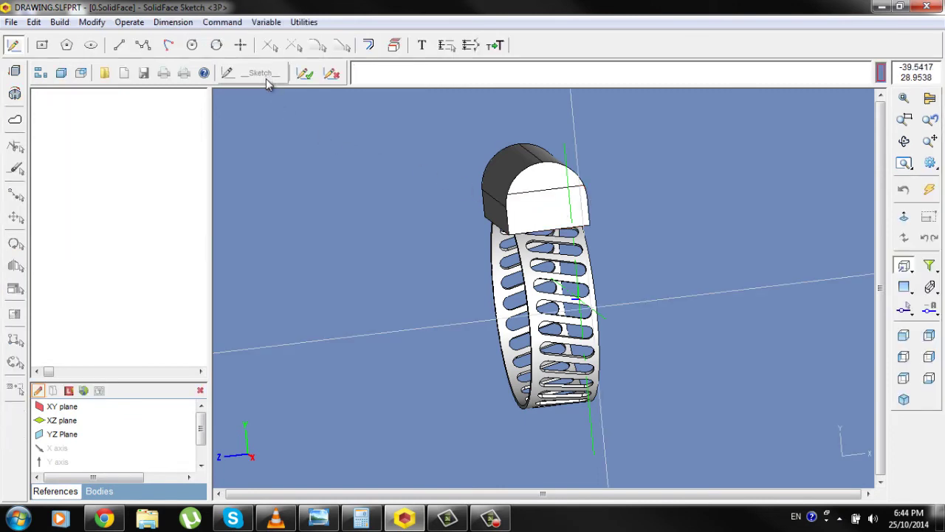
left_click(119, 46)
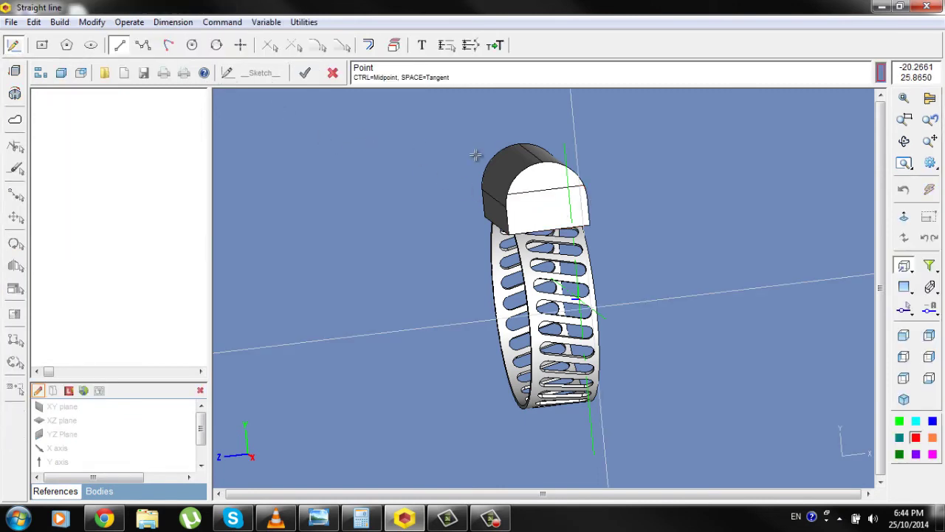
scroll(554, 185, "up", 2)
right_click(542, 223)
left_click(562, 248)
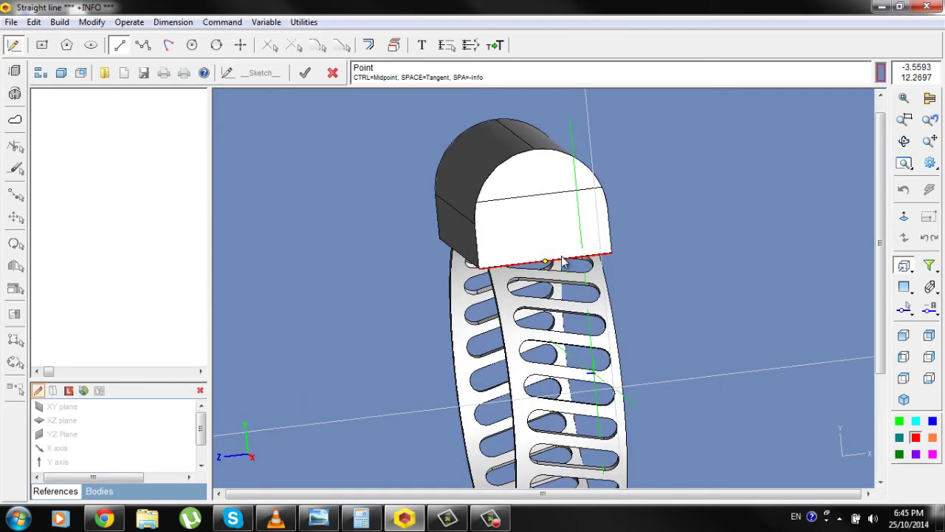
left_click(563, 260)
right_click(534, 154)
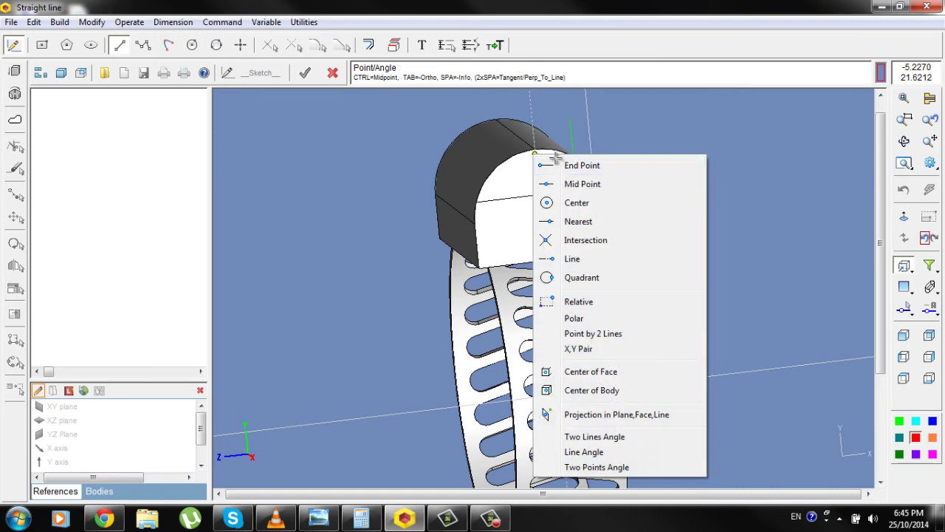
left_click(557, 163)
left_click(553, 153)
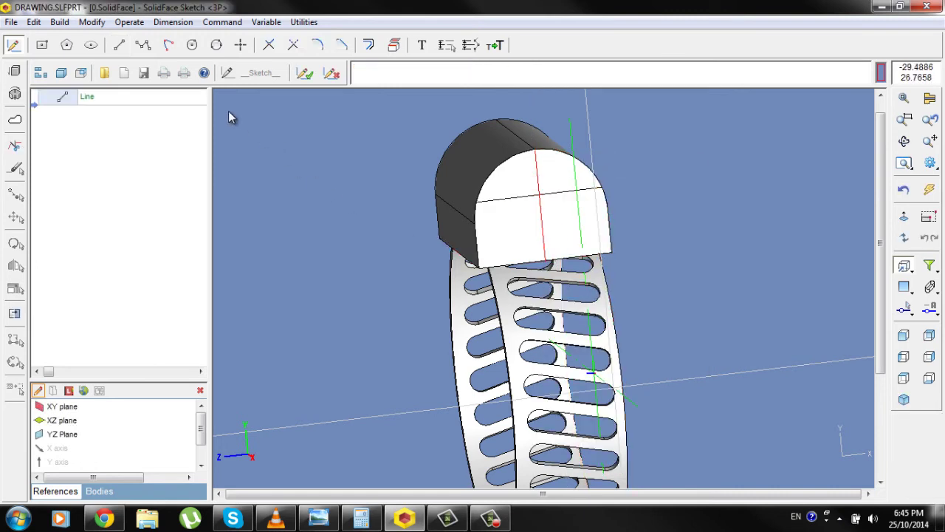
Step: Draw a circle centred on the midpoint of the vertical line on the block's end face and delete that line
left_click(192, 46)
right_click(530, 208)
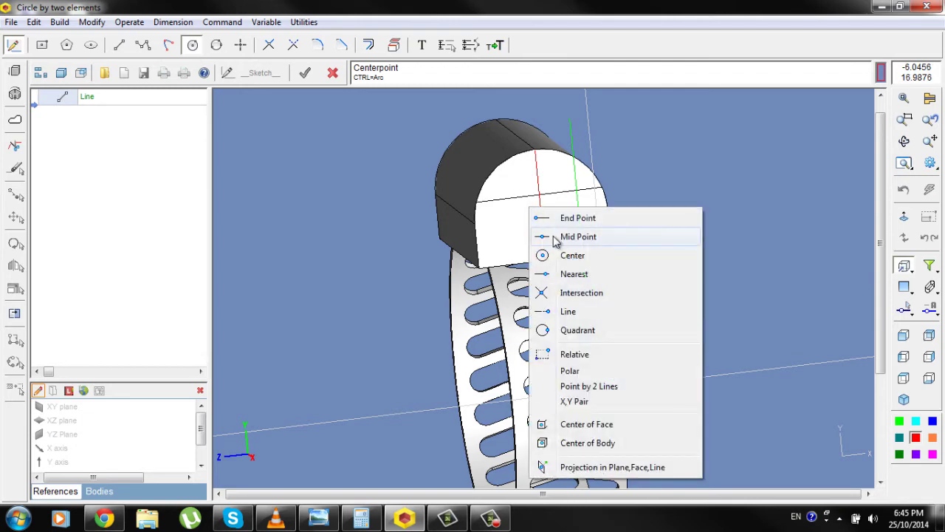
left_click(578, 236)
left_click(540, 206)
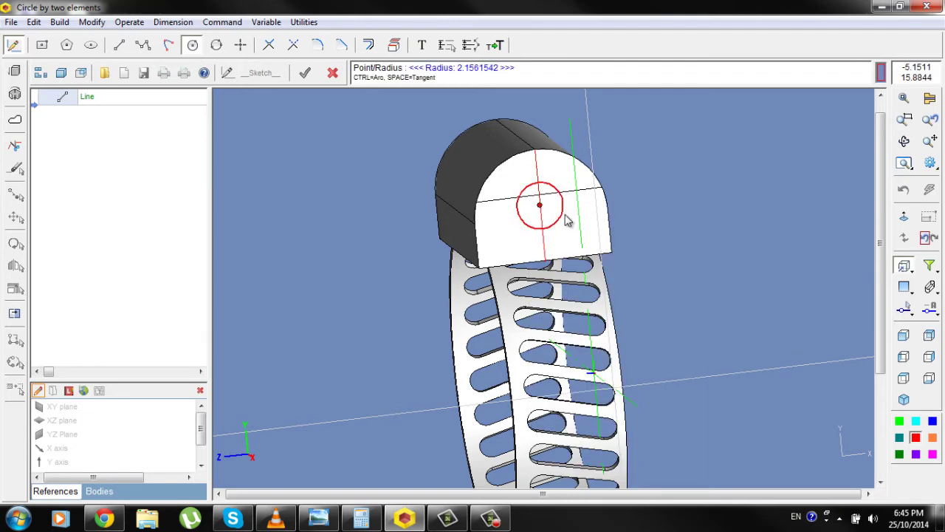
right_click(580, 166)
left_click(488, 84)
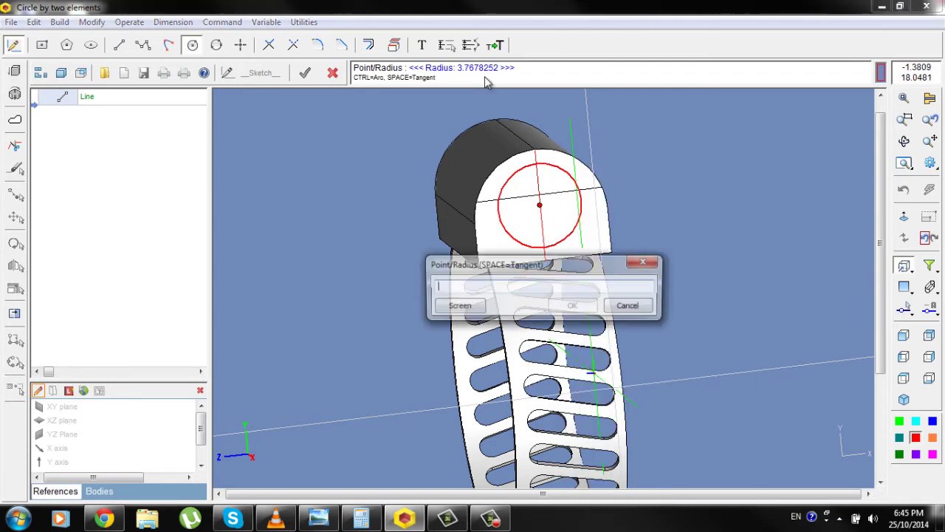
key("Return")
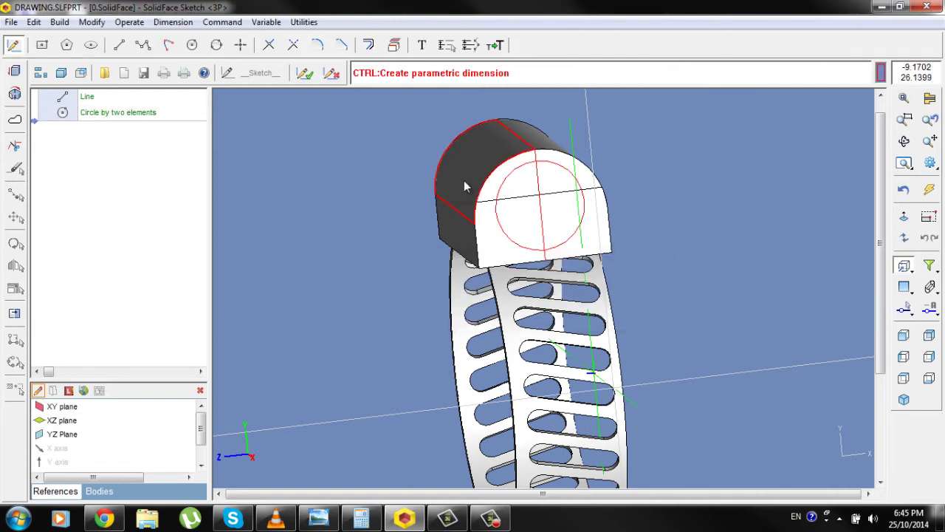
left_click(538, 178)
key("Delete")
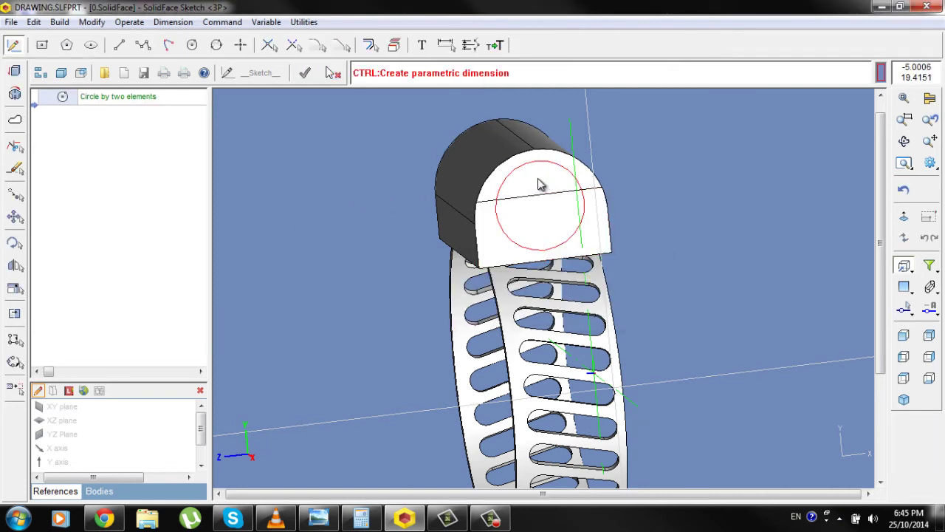
Step: Extrude the circle on the block's end face as a boss with distance 1
left_click(11, 75)
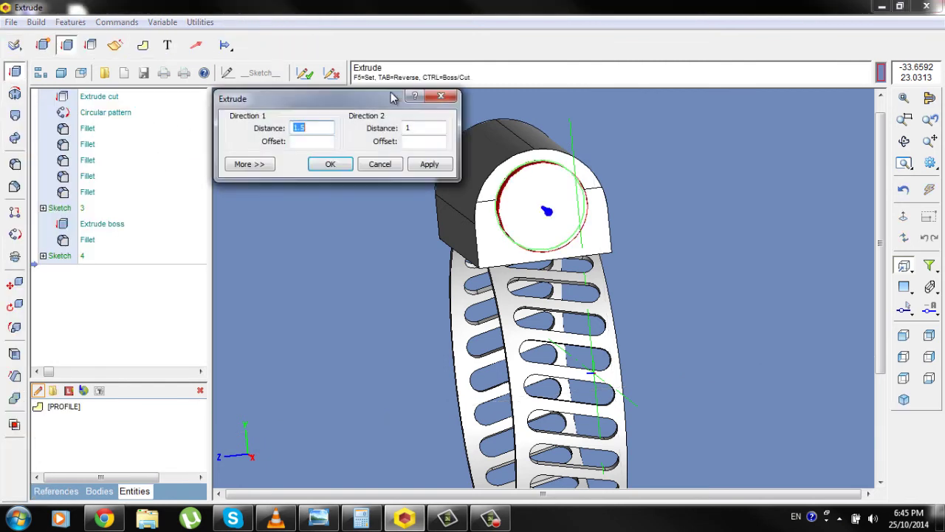
left_click(322, 127)
double_click(319, 128)
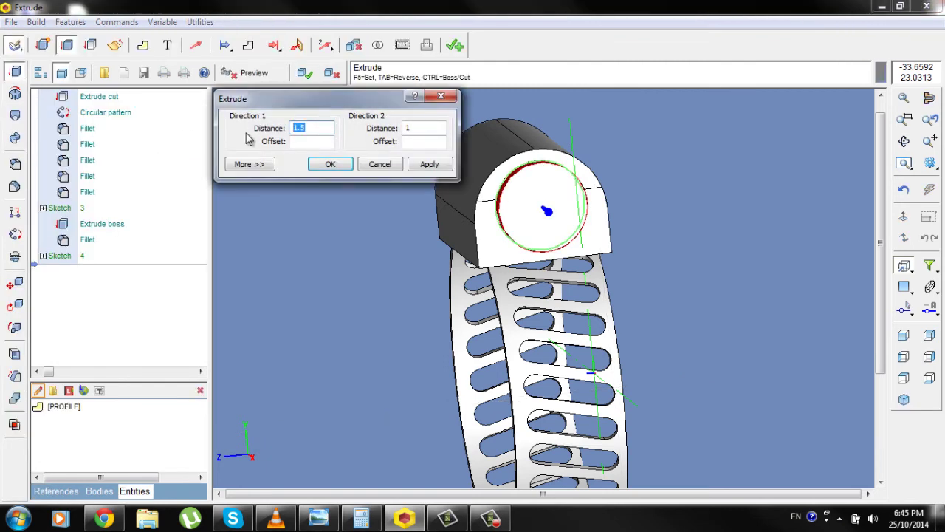
type("1")
key("Return")
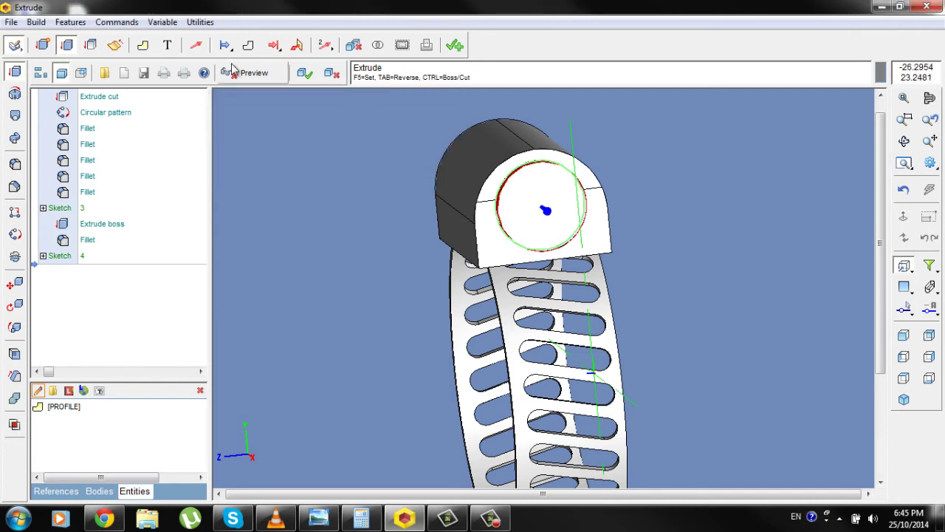
left_click(607, 308)
Step: Sketch an inscribed six-sided polygon with radius 3.25 on the round boss's face, centred on its circular edge
left_click(543, 214)
left_click(244, 75)
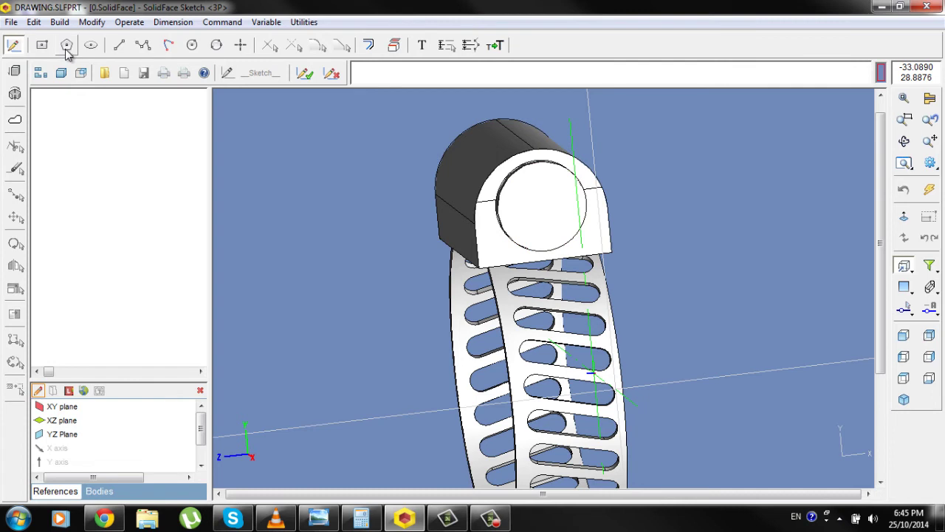
left_click(67, 46)
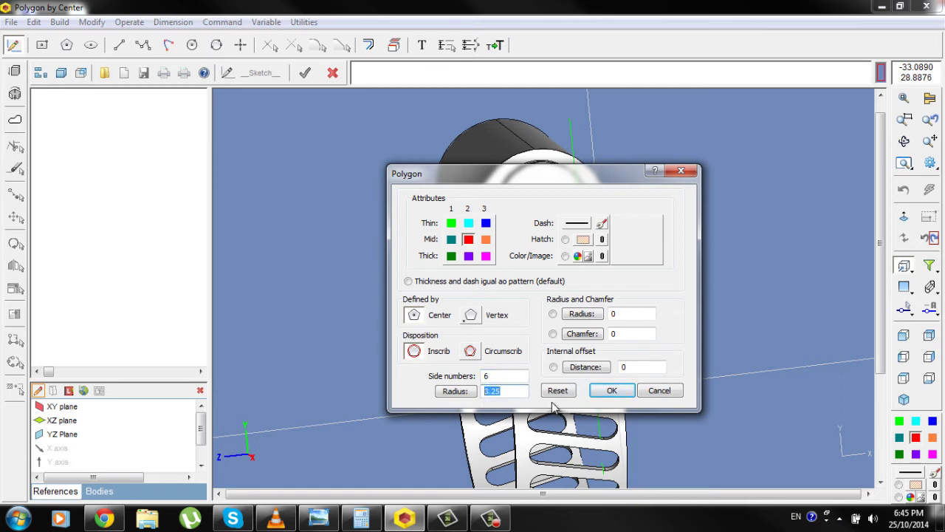
left_click(611, 390)
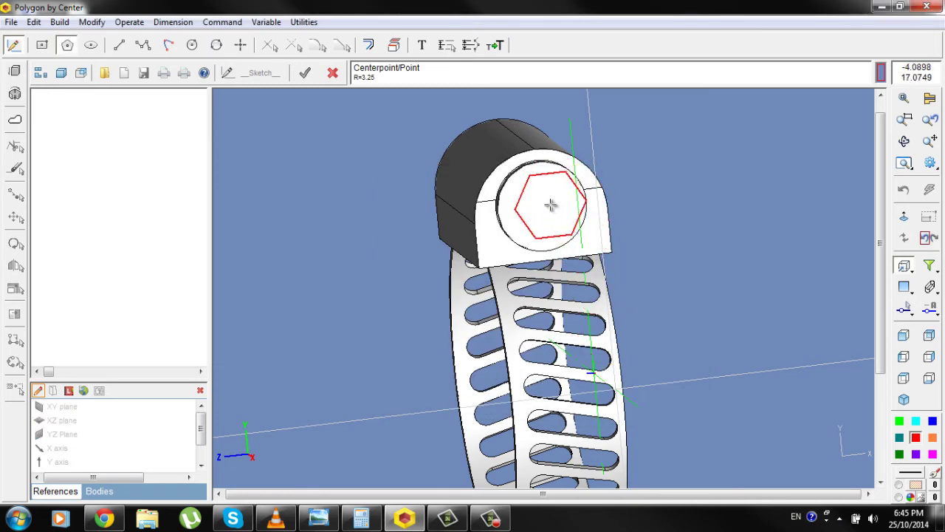
right_click(549, 210)
left_click(612, 257)
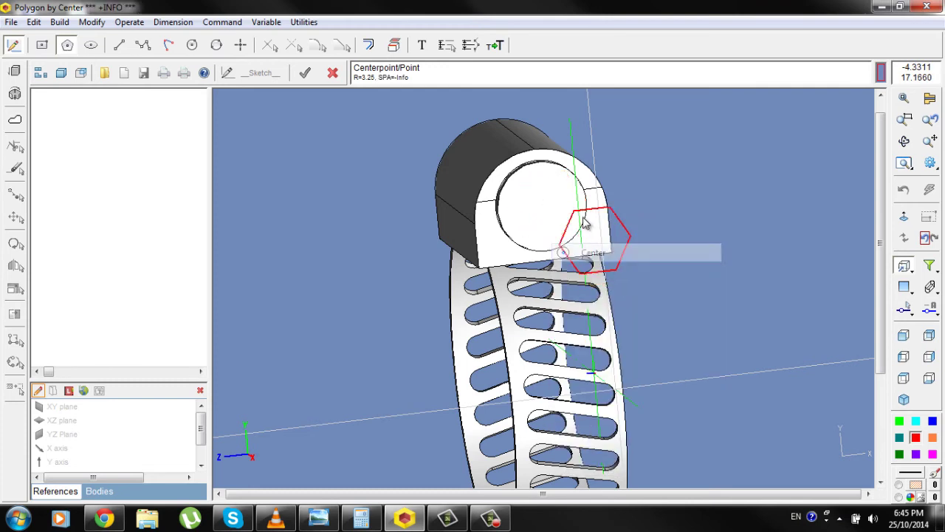
left_click(555, 192)
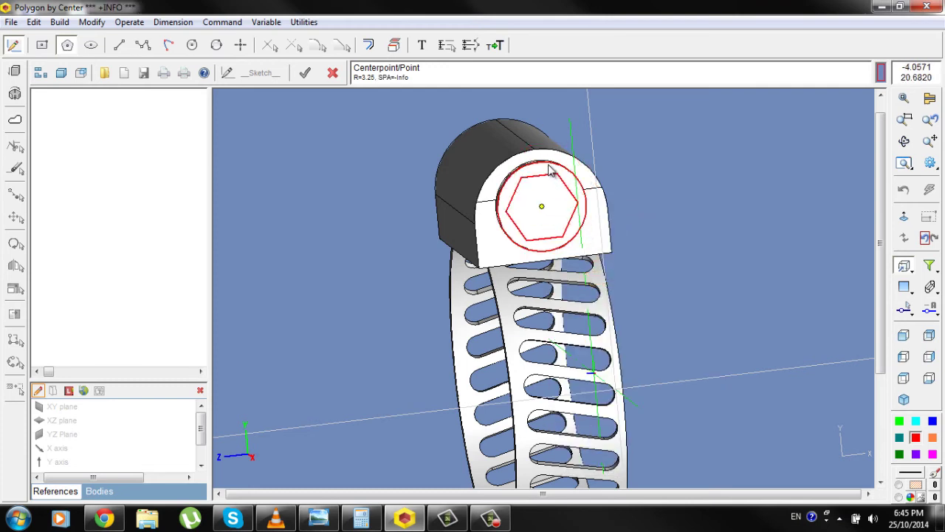
left_click(550, 171)
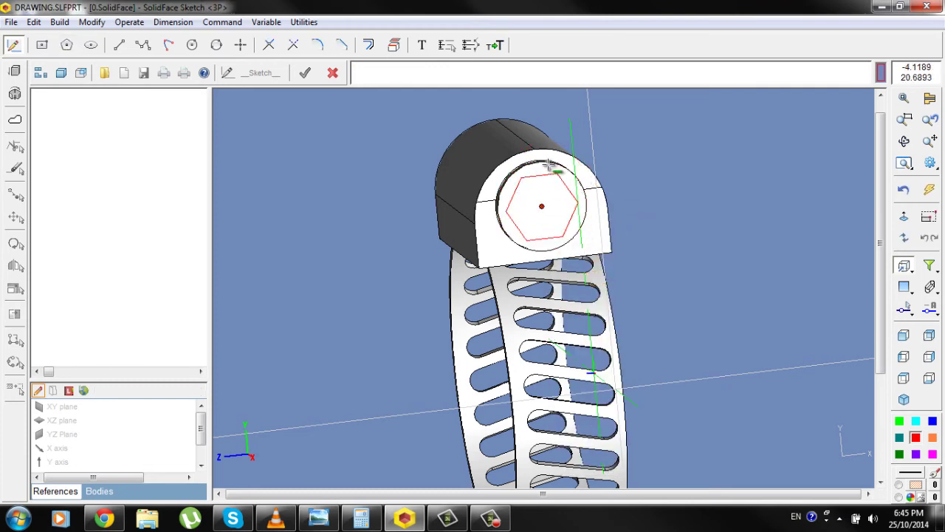
Step: Extrude the hexagon as a boss with distance 4 to form the screw head
left_click(15, 74)
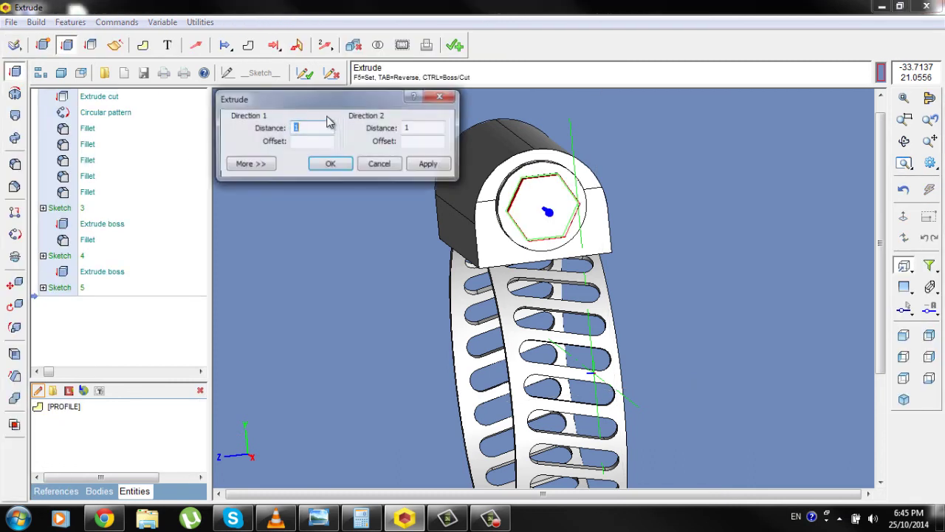
left_click_drag(319, 129, 290, 128)
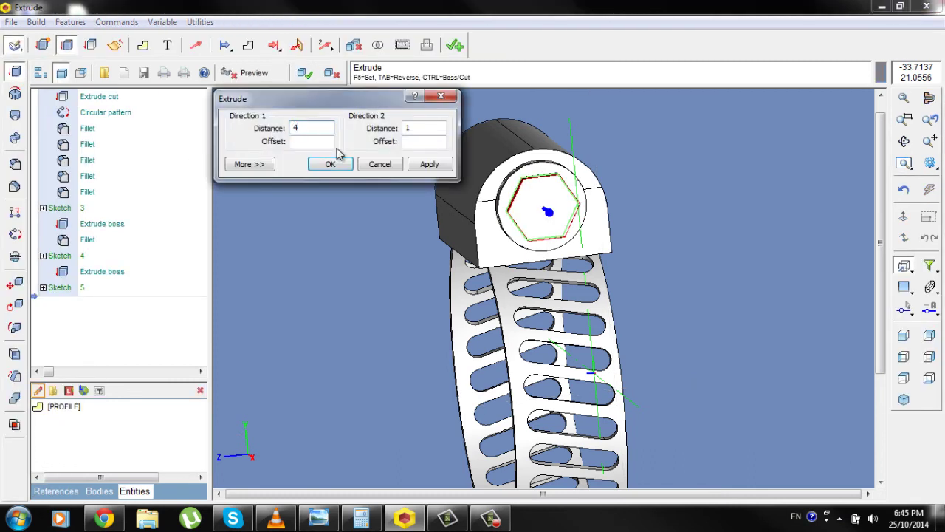
left_click(429, 164)
left_click(336, 165)
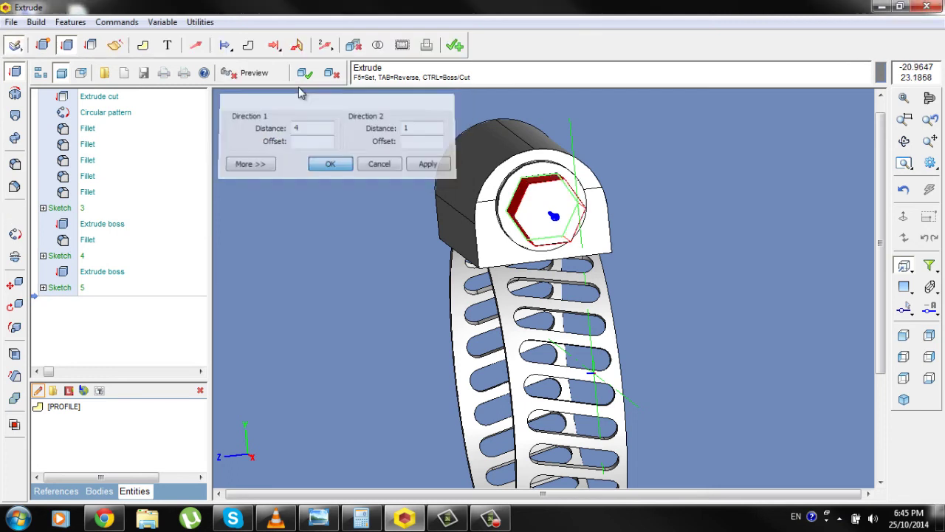
left_click(305, 74)
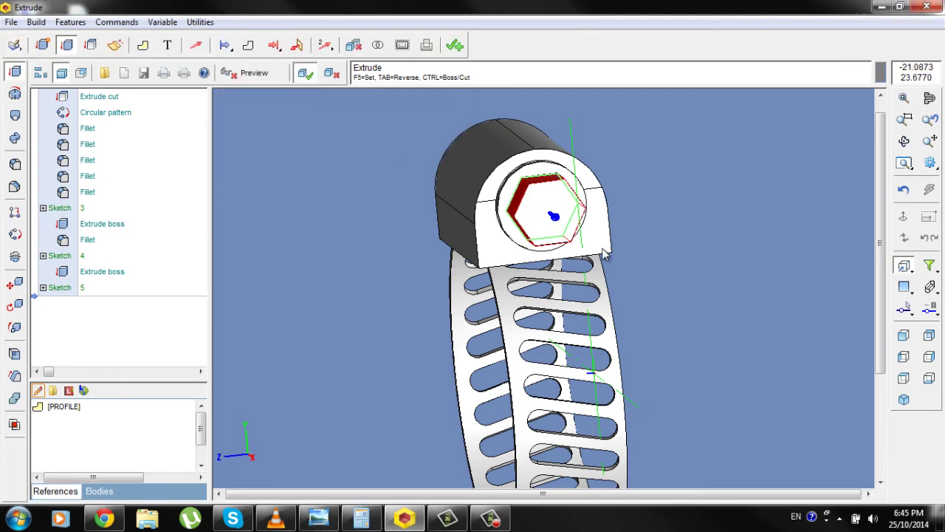
Step: Sketch a line across the hexagonal head's end face between the midpoints of two opposite sides, and offset it to one side for a slot outline
scroll(604, 190, "up", 1)
scroll(604, 190, "up", 1)
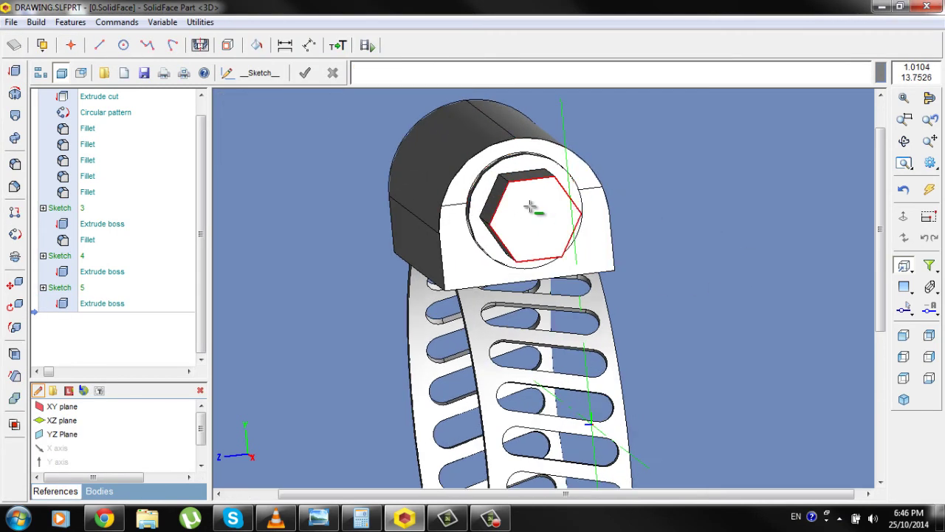
left_click(530, 208)
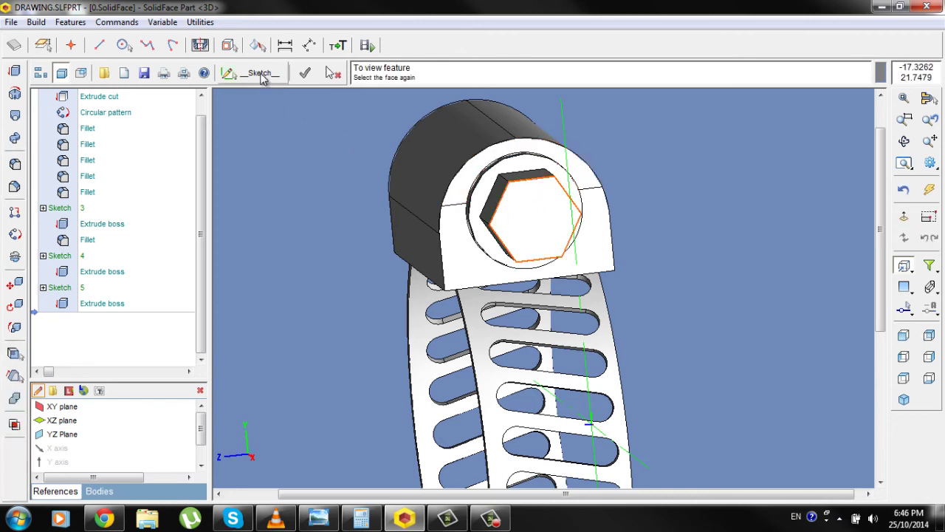
left_click(260, 73)
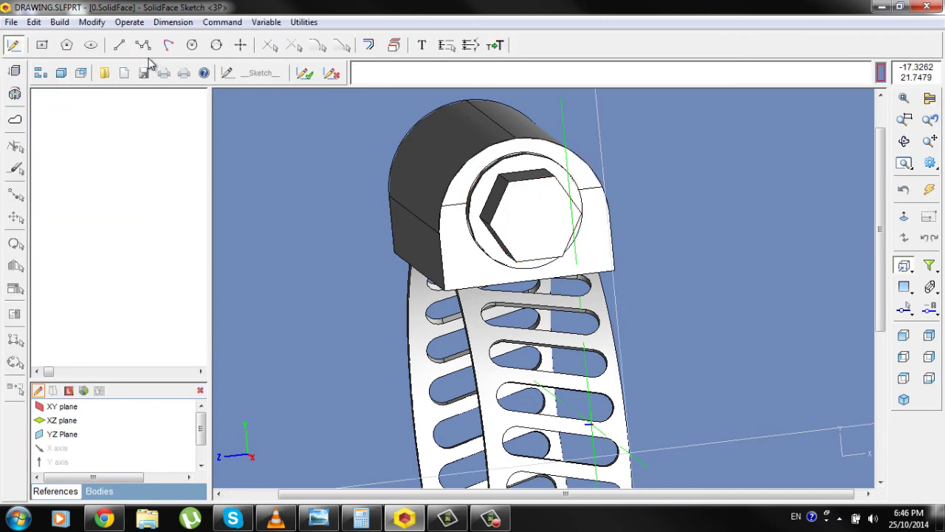
left_click(119, 45)
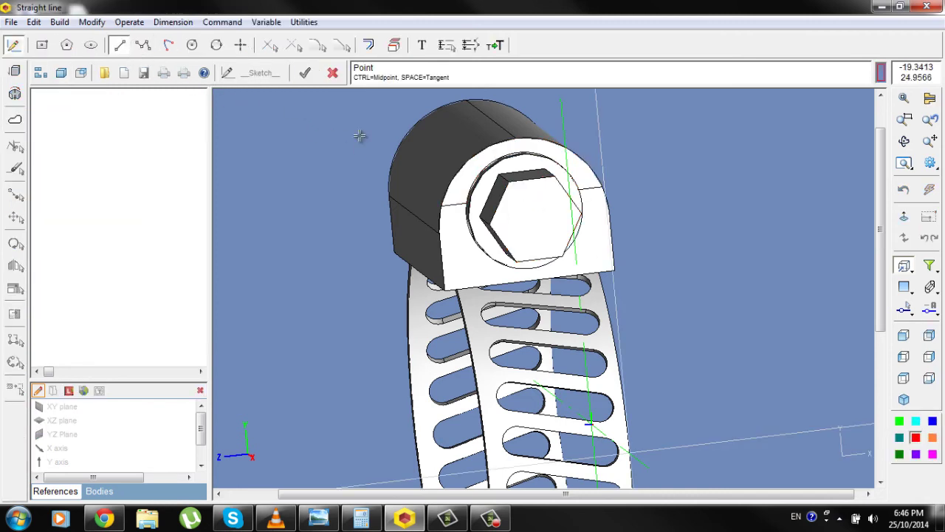
right_click(531, 206)
left_click(572, 236)
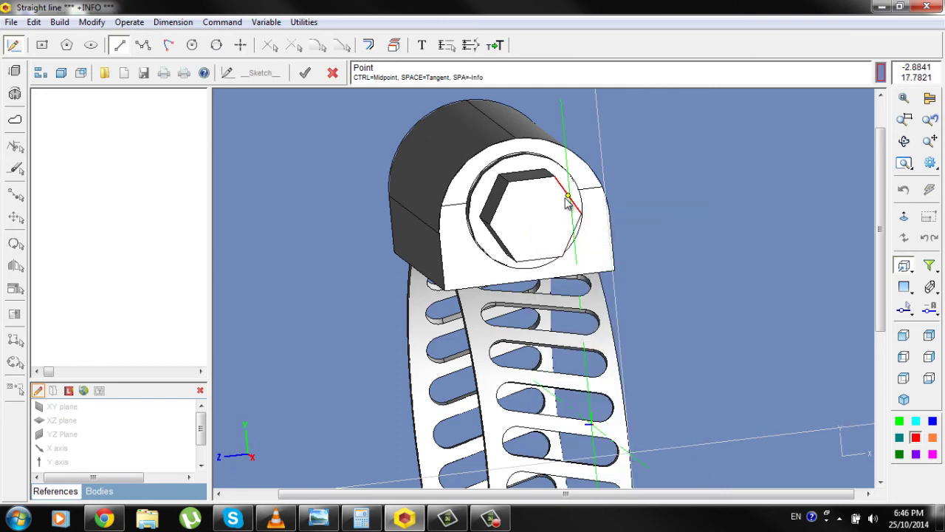
left_click(566, 197)
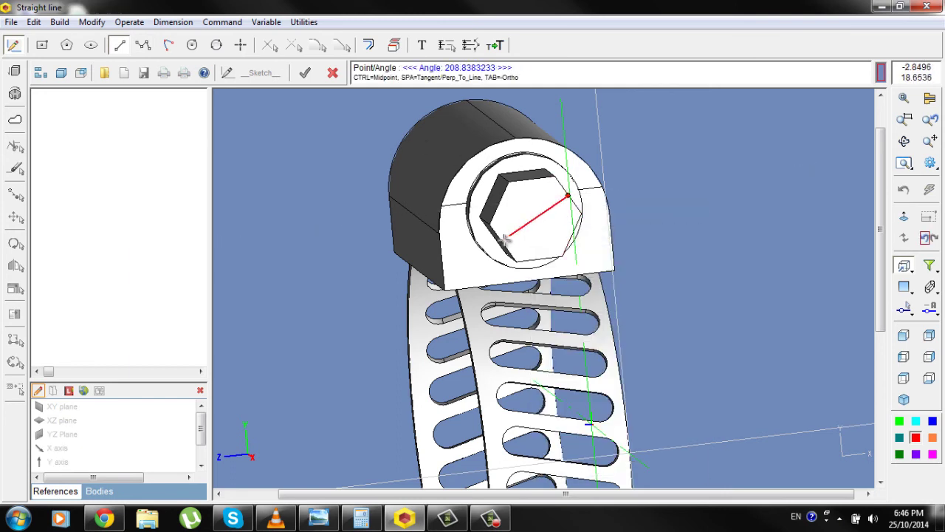
right_click(505, 183)
left_click(550, 211)
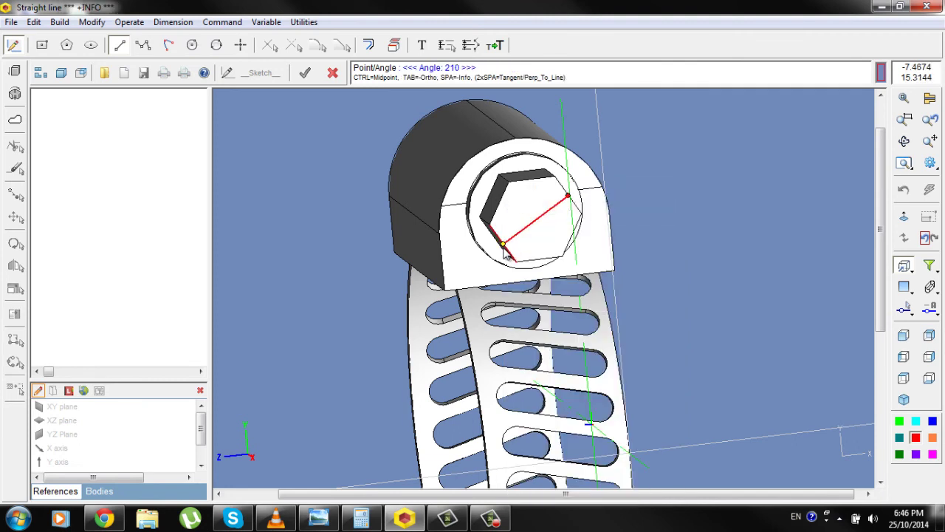
left_click(504, 246)
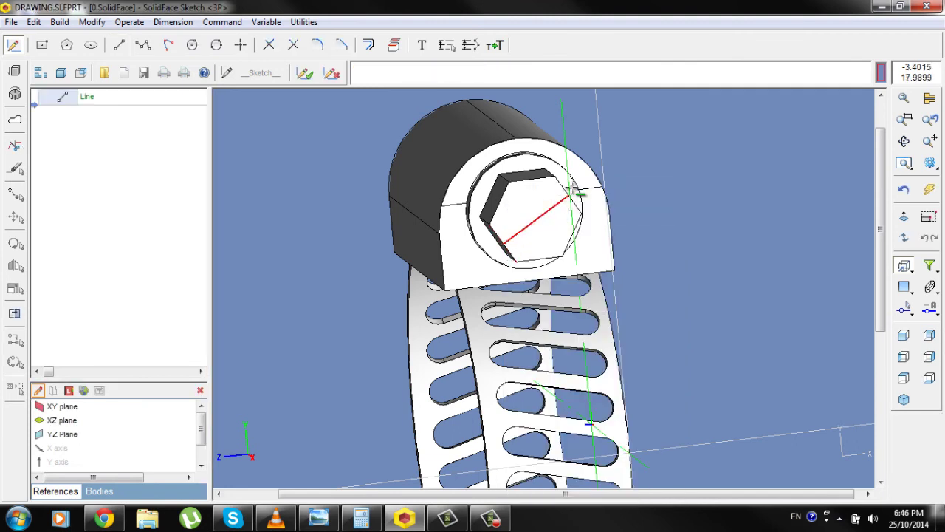
left_click(369, 49)
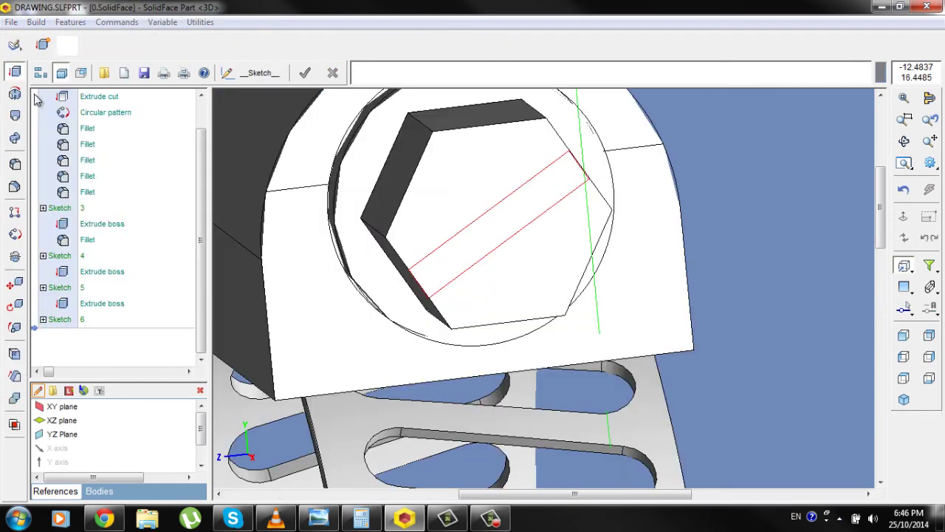
Step: Cut the closed slot profile into the hexagonal head with an extrude cut of distance 1.5
left_click(15, 72)
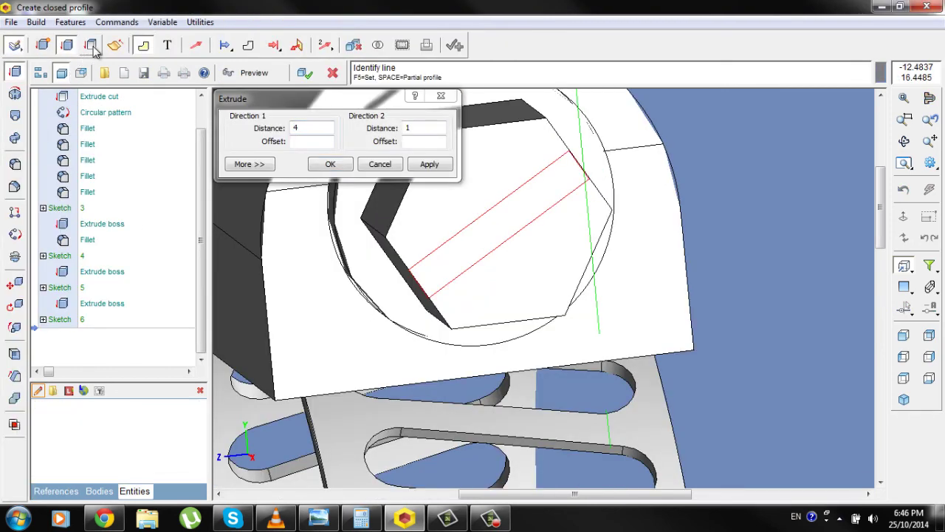
left_click(93, 49)
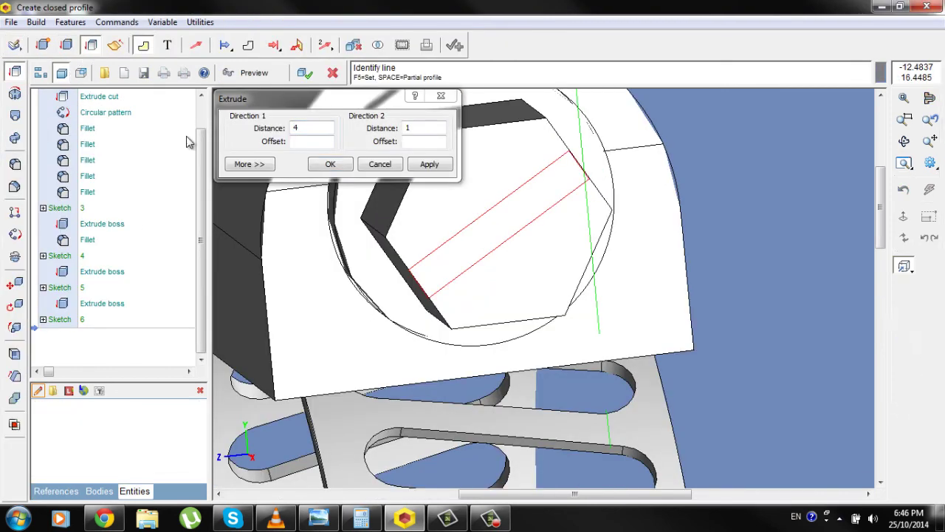
double_click(313, 129)
type("1.5")
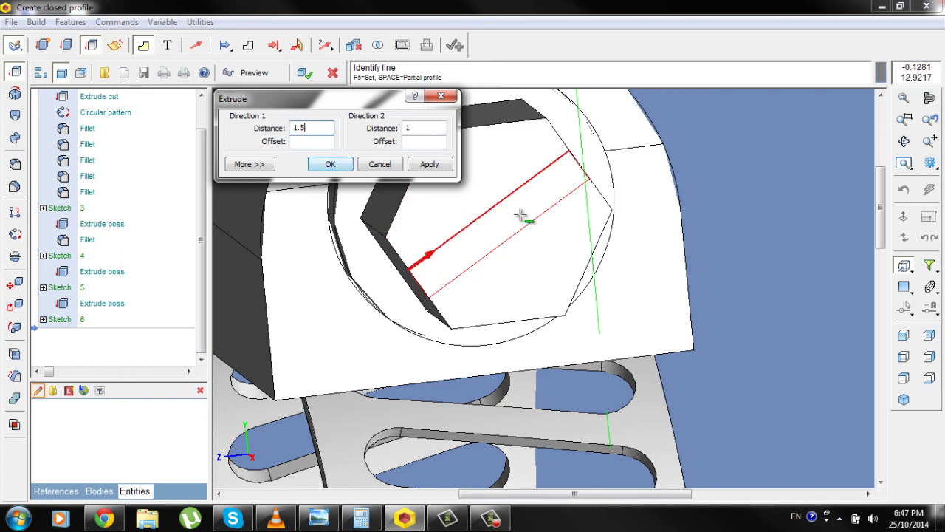
left_click(550, 212)
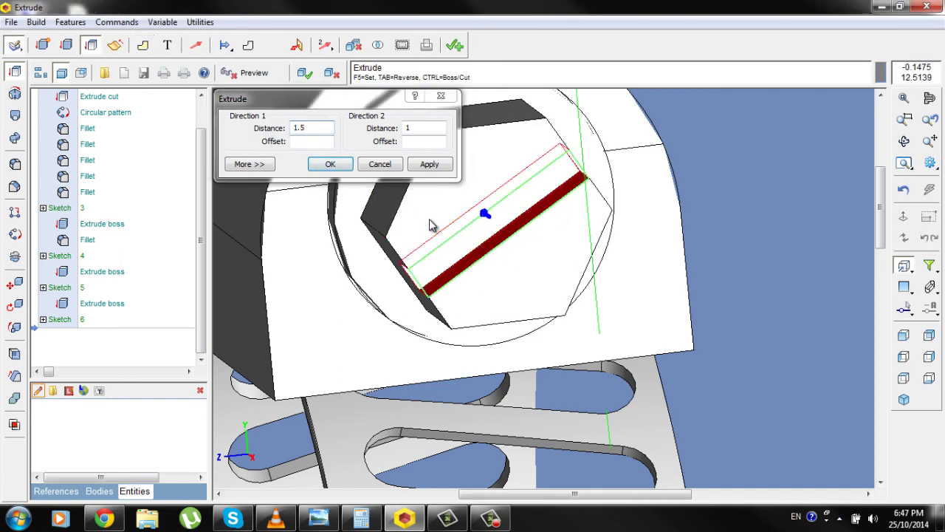
left_click(331, 166)
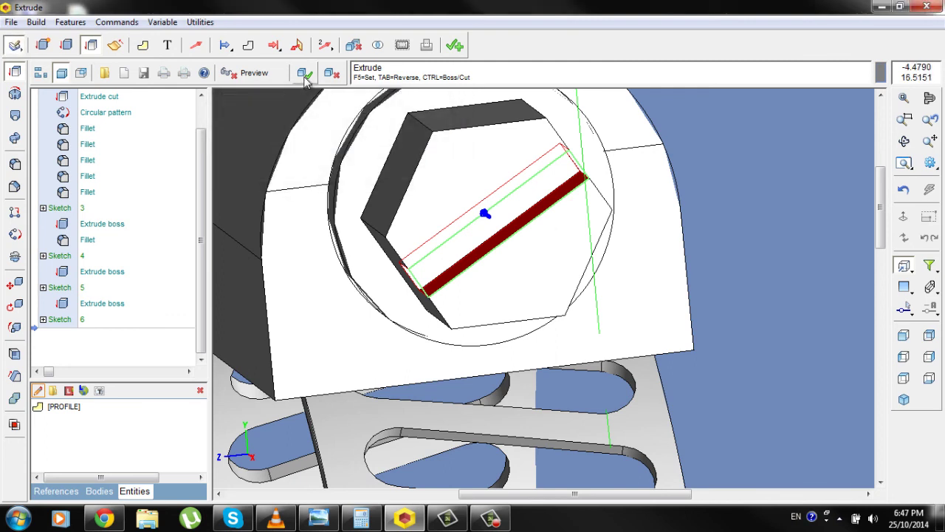
left_click(713, 207)
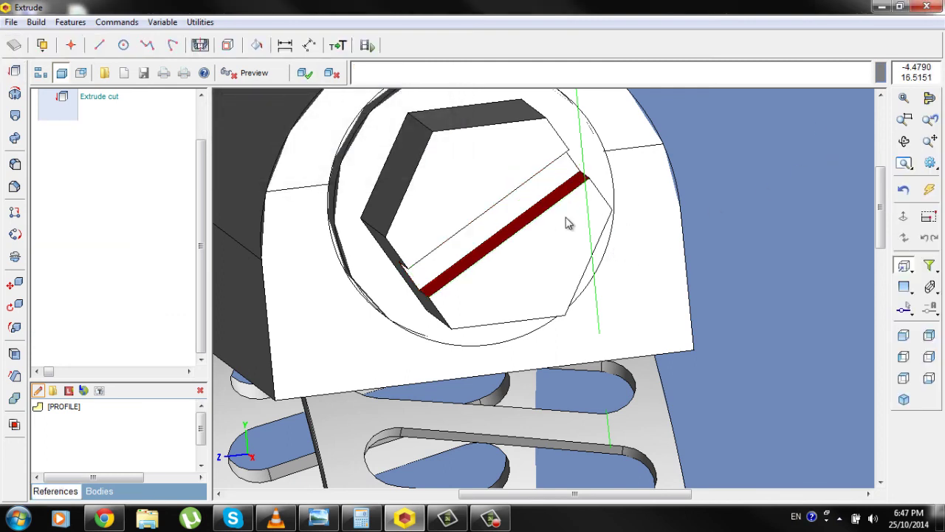
Step: Inspect the finished clamp from the side and display it in isometric view
scroll(526, 323, "down", 6)
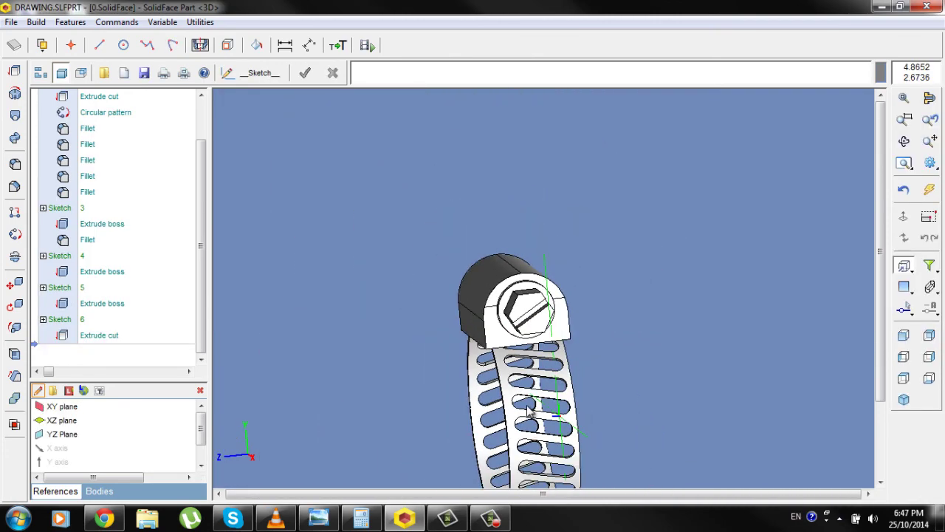
middle_click_drag(546, 371, 617, 385)
scroll(576, 426, "down", 2)
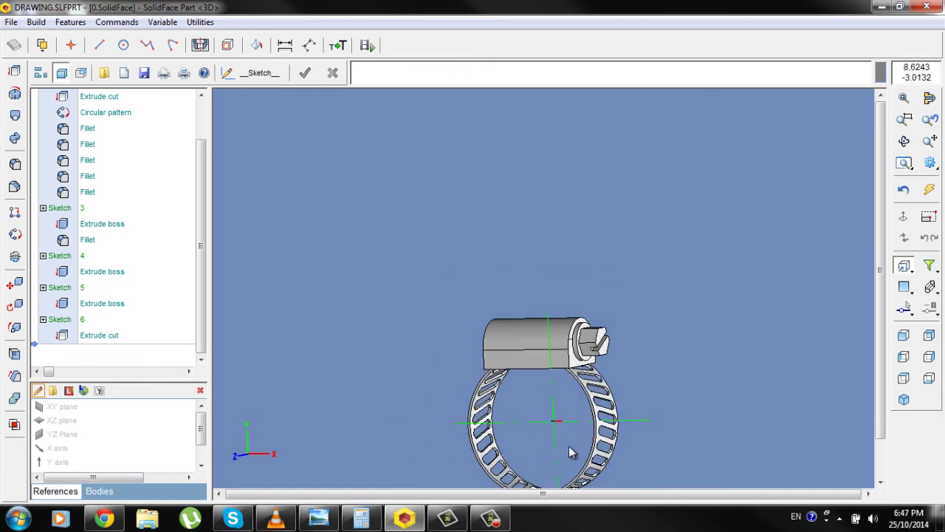
scroll(553, 448, "up", 2)
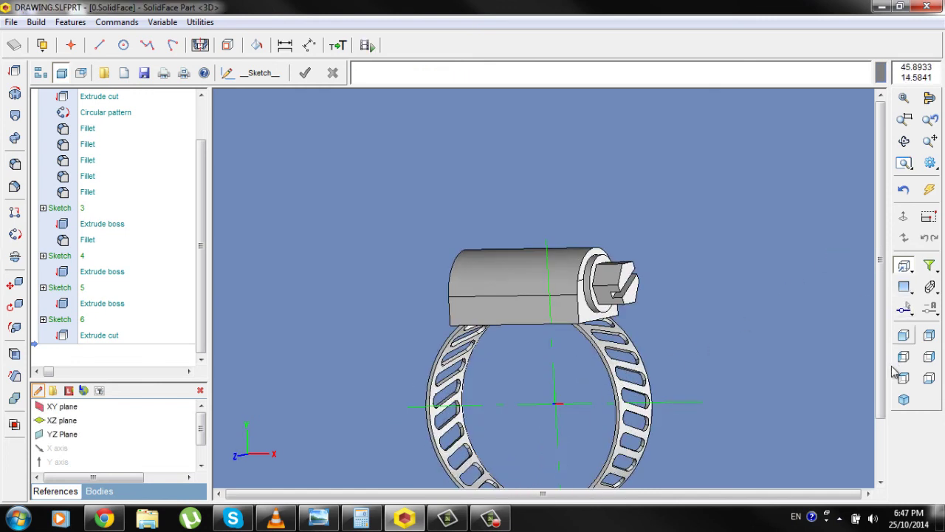
left_click(904, 287)
left_click(904, 399)
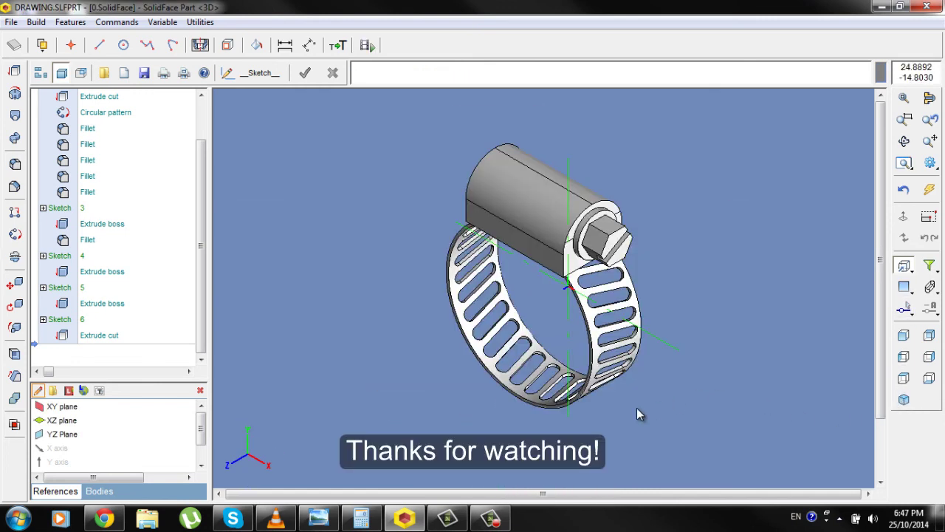